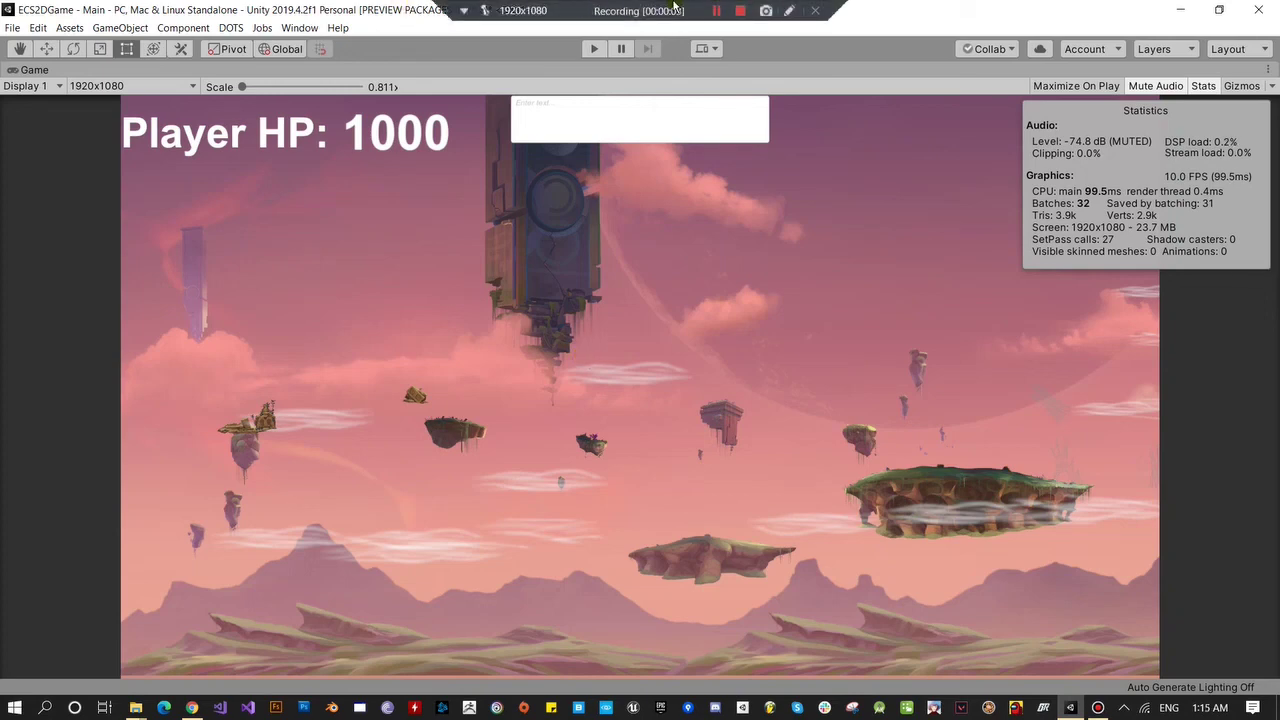
# Enter Play Mode so the player appears with Player HP 1000, then check the Game view scale and options.
pyautogui.click(591, 52)
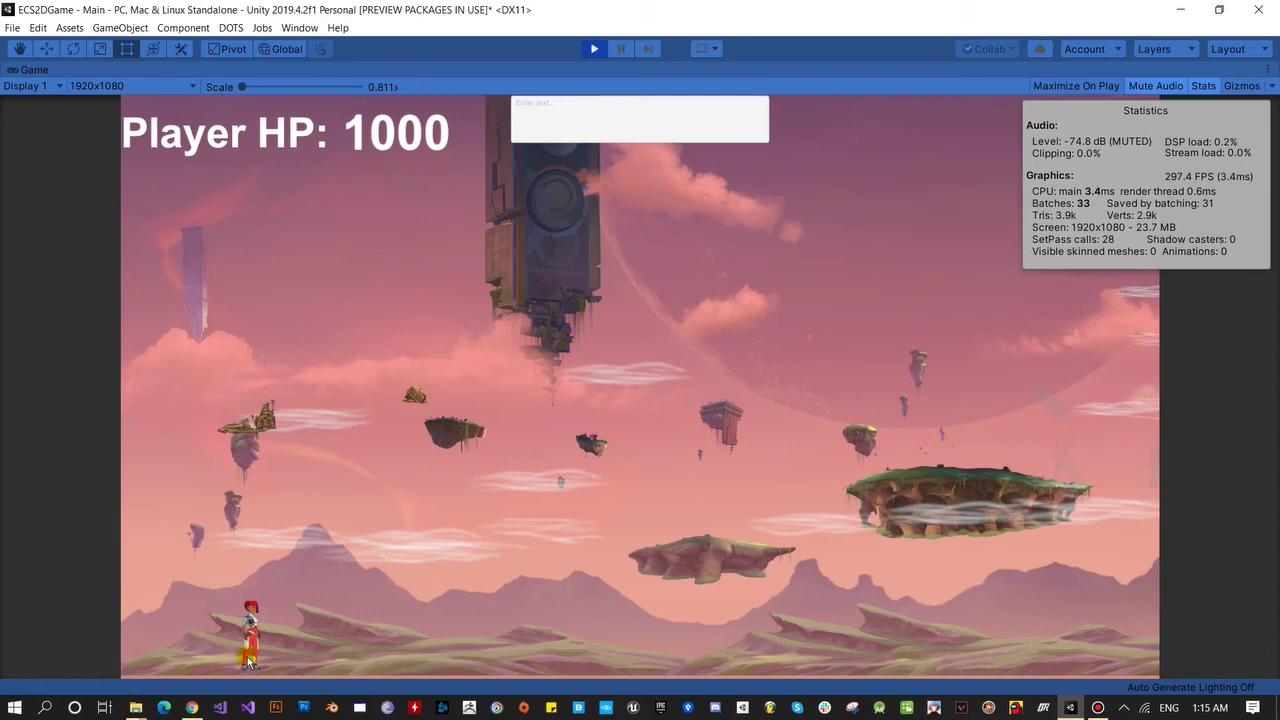
pyautogui.moveTo(252, 88); pyautogui.dragTo(242, 88)
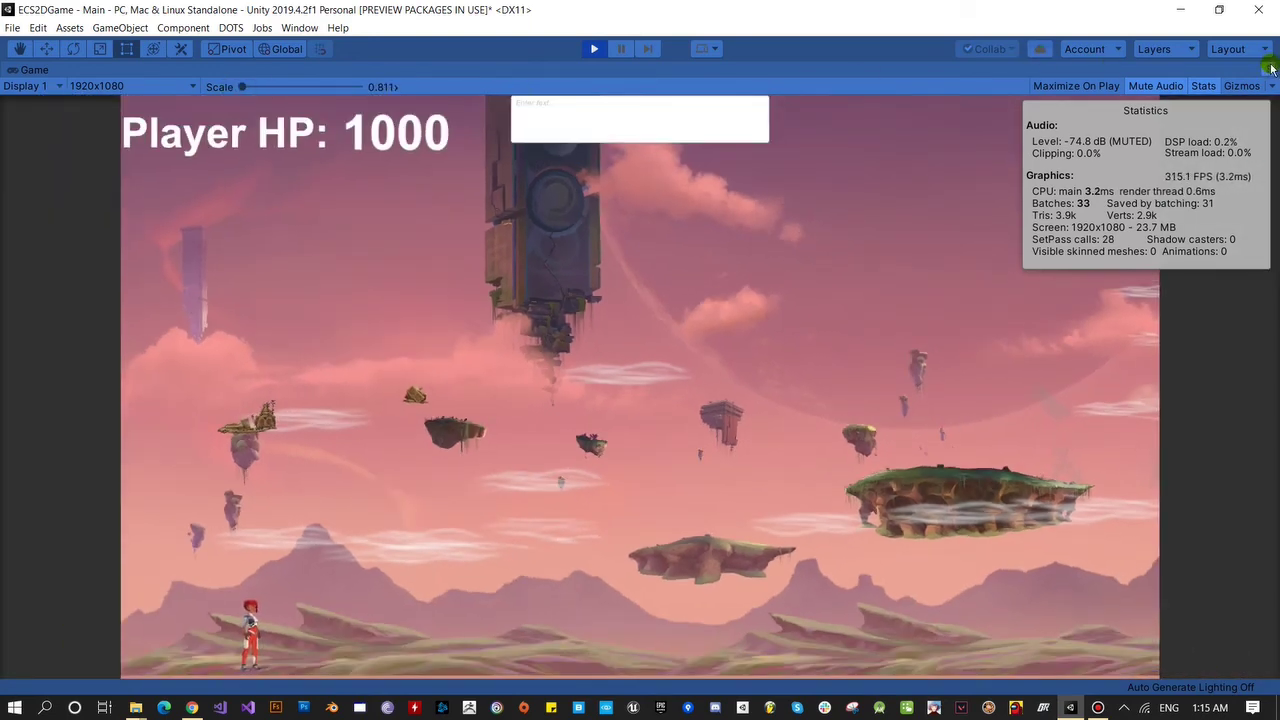
pyautogui.click(1268, 68)
pyautogui.click(1232, 123)
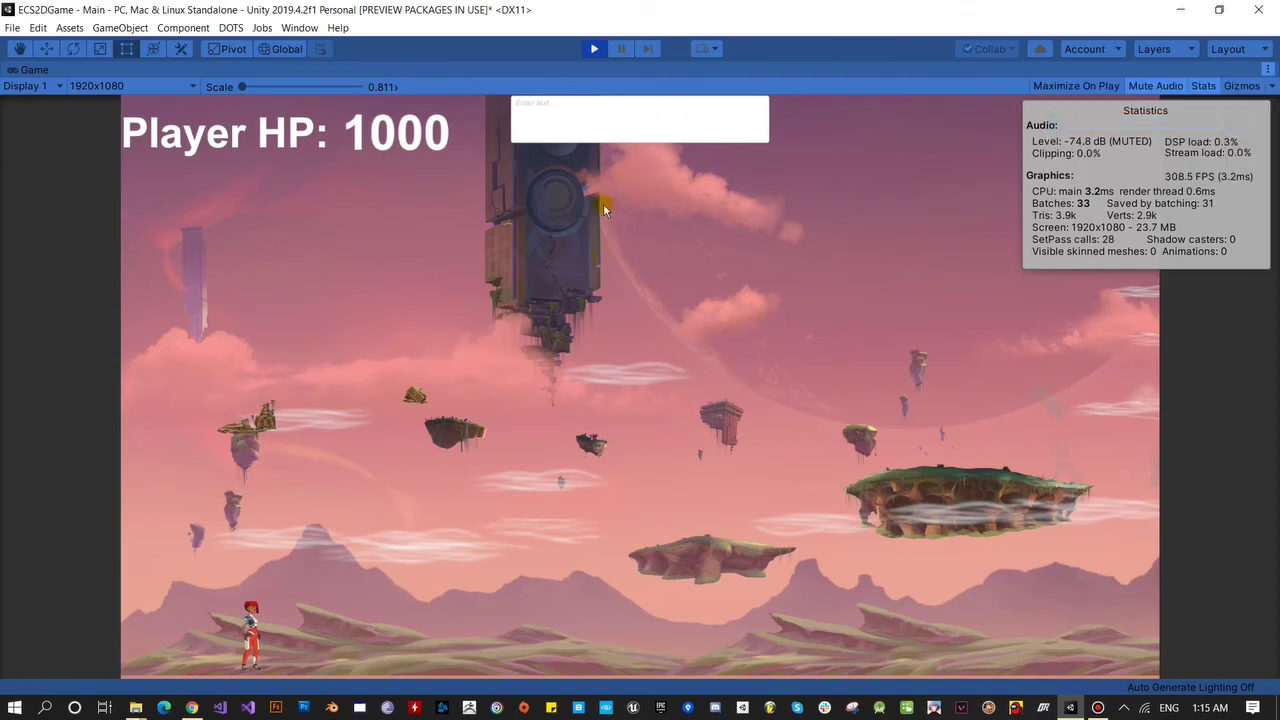
pyautogui.hotkey('shift', 'space')
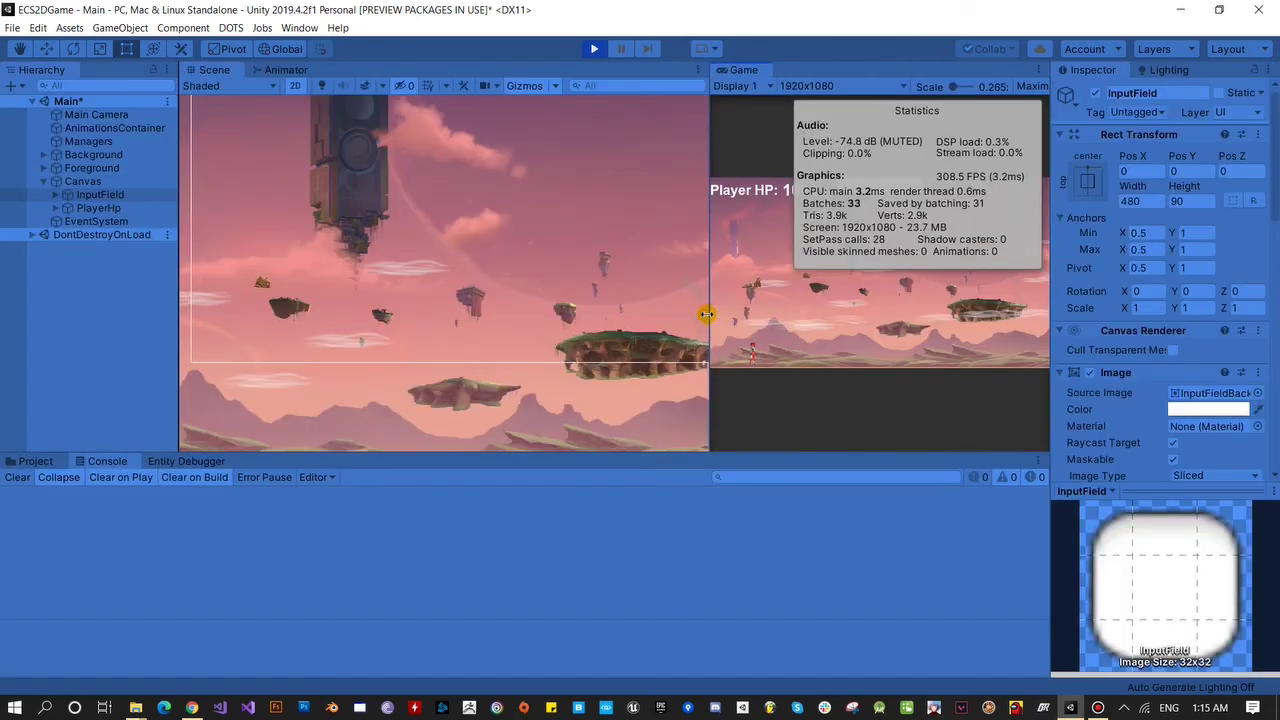
pyautogui.moveTo(708, 316); pyautogui.dragTo(256, 336, button='middle')
pyautogui.scroll(2, 417, 341)
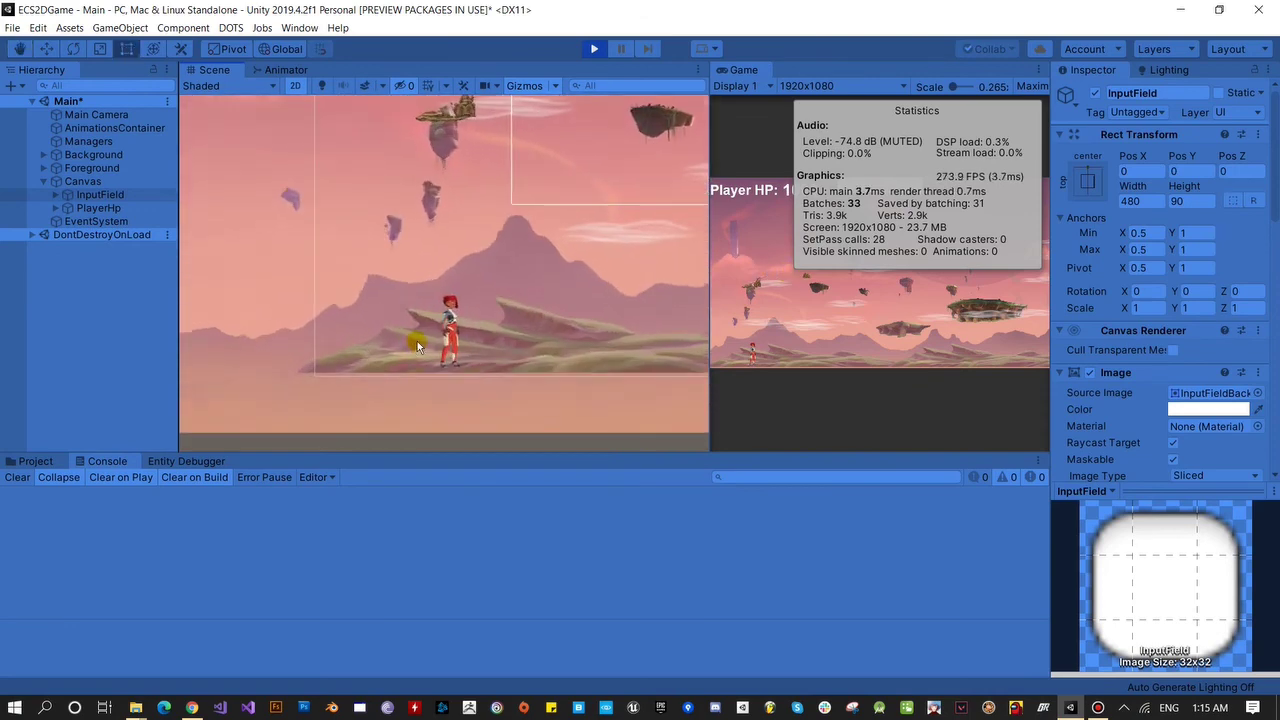
pyautogui.scroll(2, 425, 350)
pyautogui.scroll(2, 435, 360)
pyautogui.scroll(1, 449, 376)
pyautogui.moveTo(449, 376); pyautogui.dragTo(454, 345, button='middle')
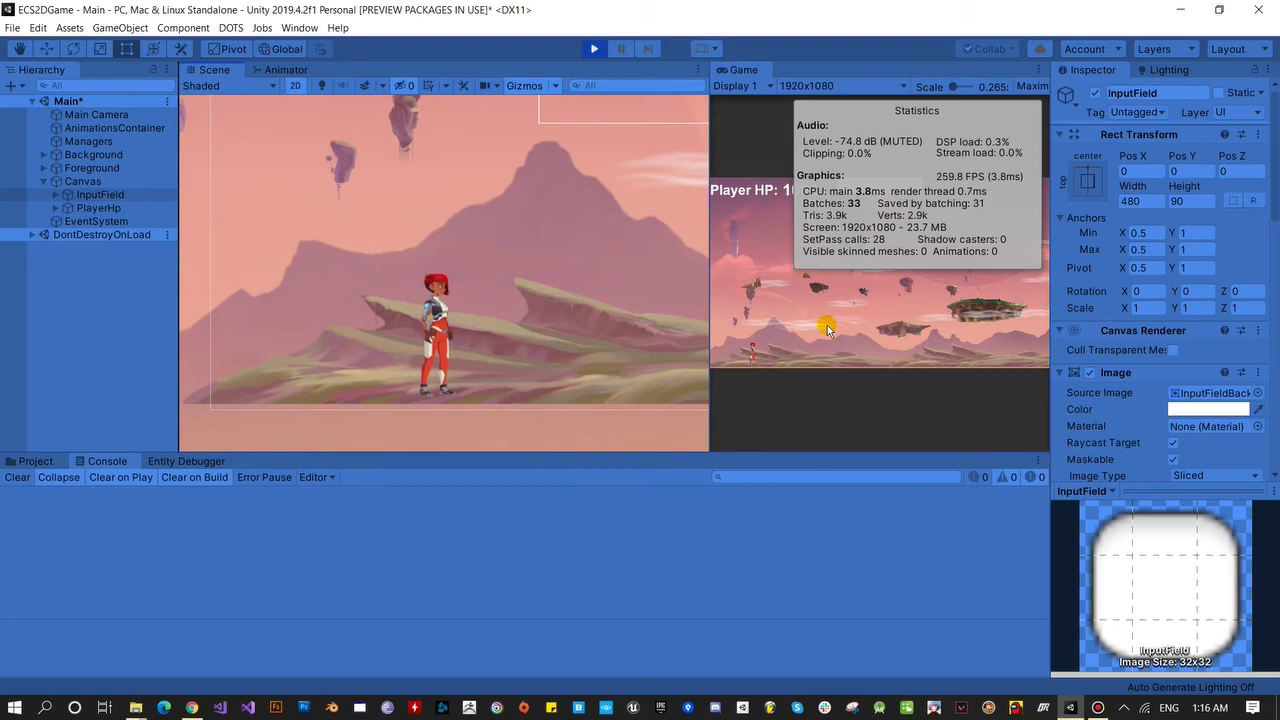
pyautogui.click(830, 365)
pyautogui.click(765, 370)
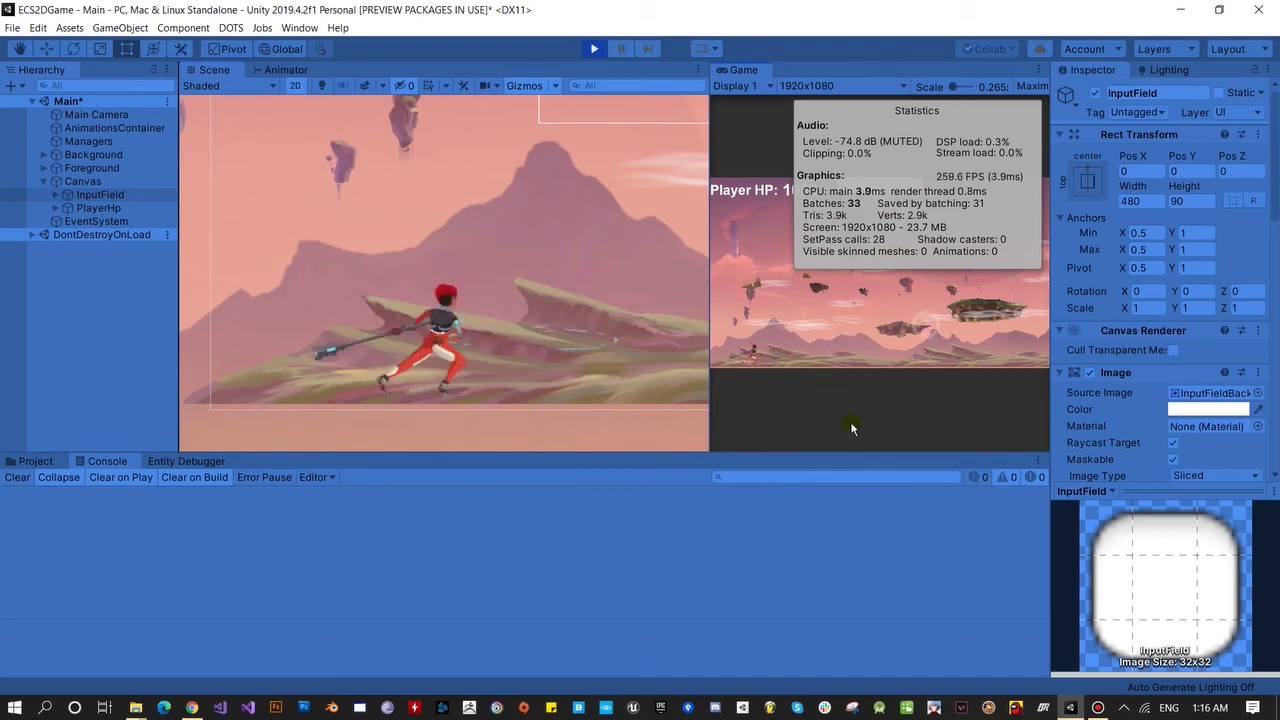
pyautogui.click(820, 356)
pyautogui.click(801, 356)
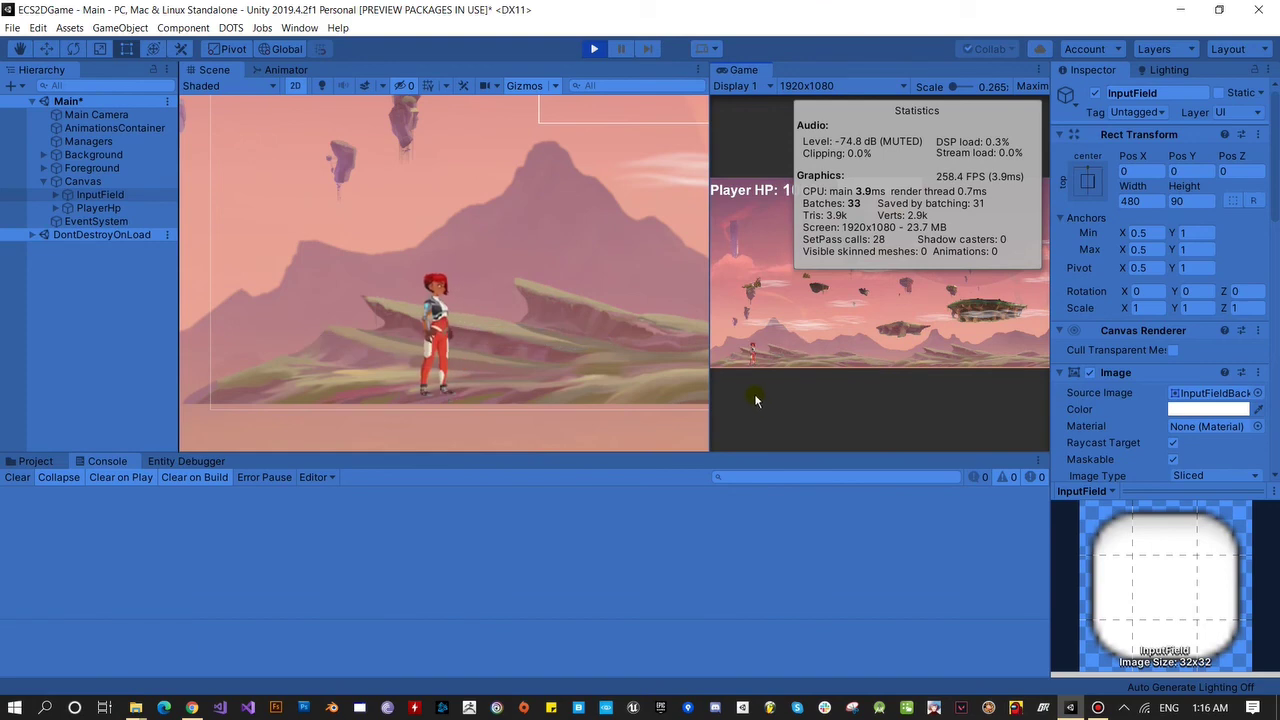
pyautogui.click(811, 368)
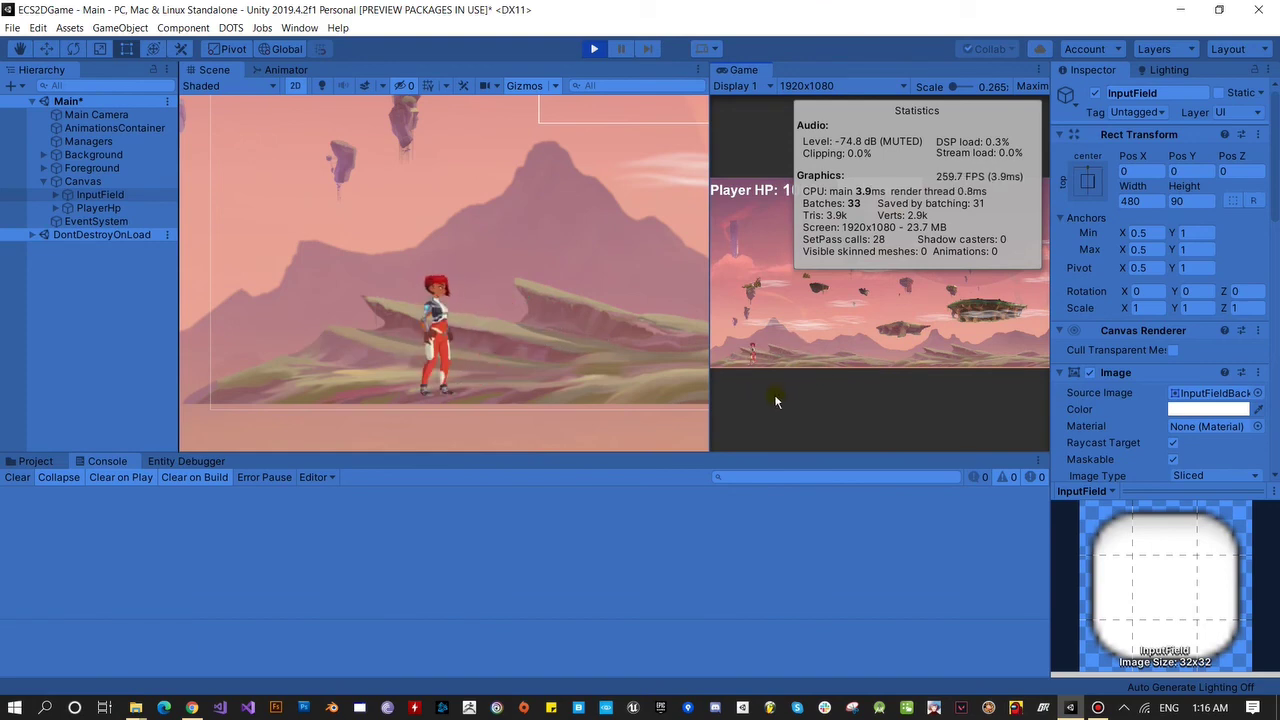
pyautogui.click(812, 368)
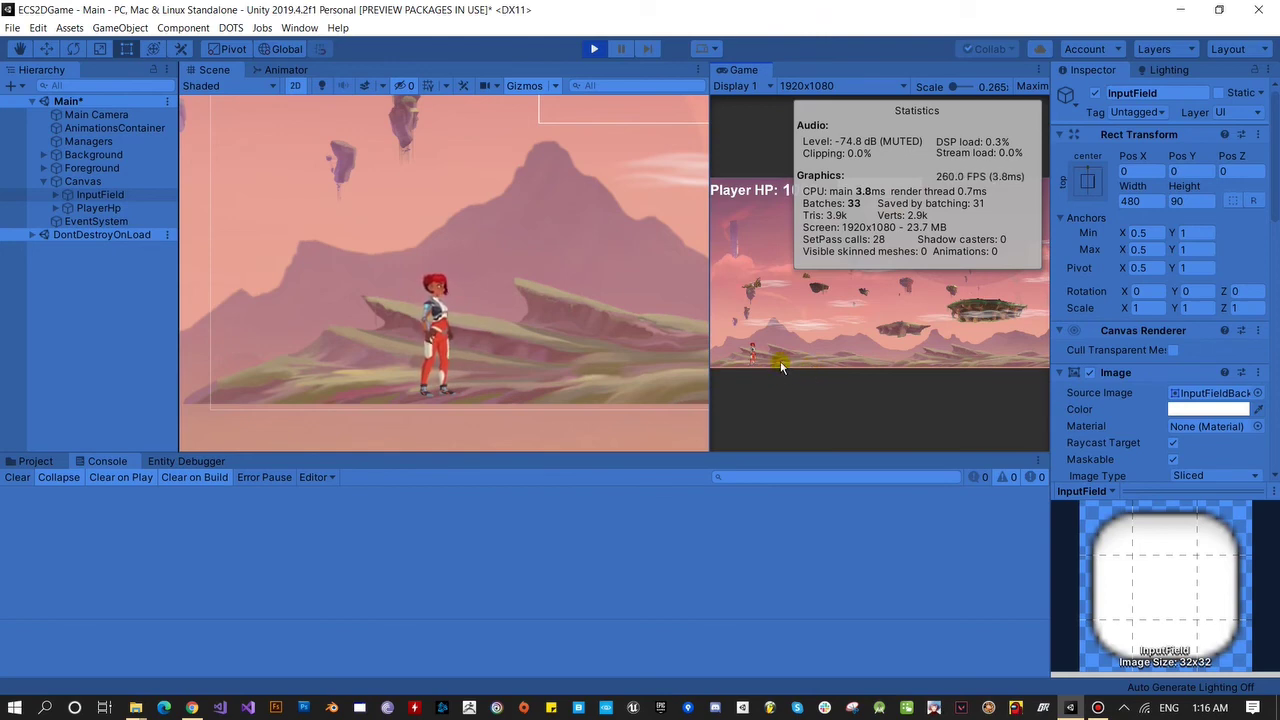
pyautogui.click(43, 182)
pyautogui.click(56, 462)
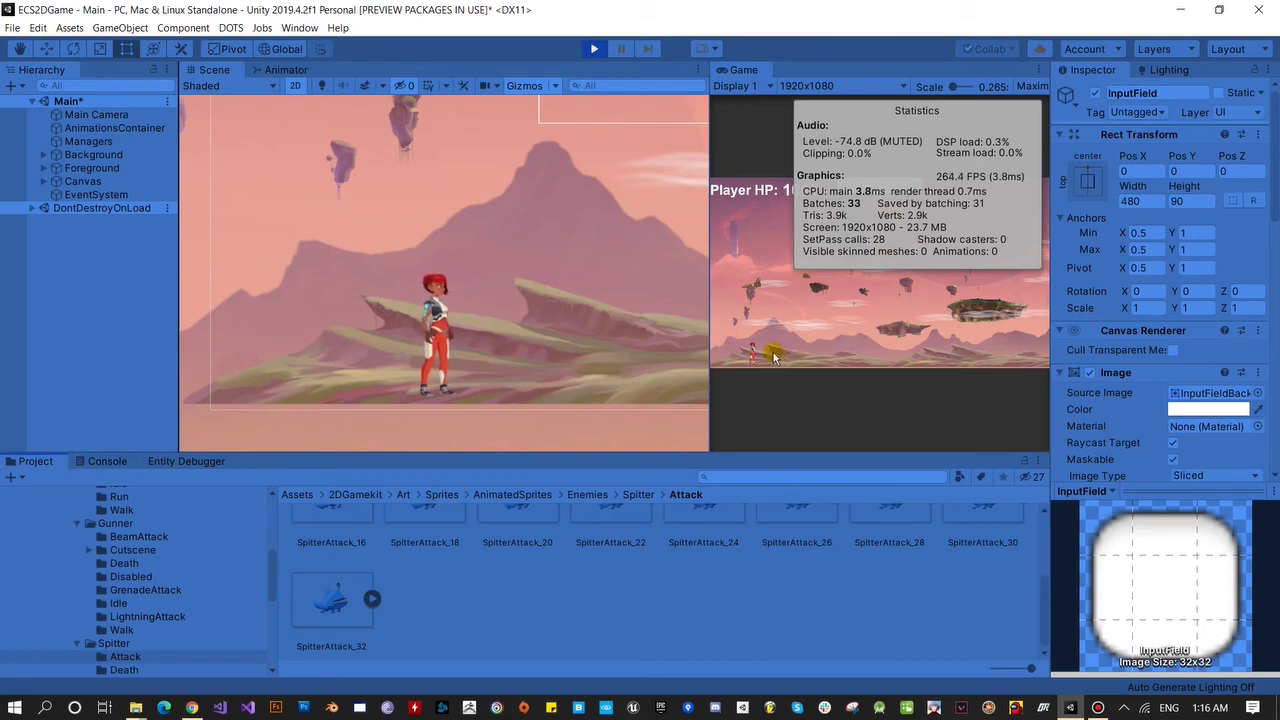
pyautogui.click(774, 357)
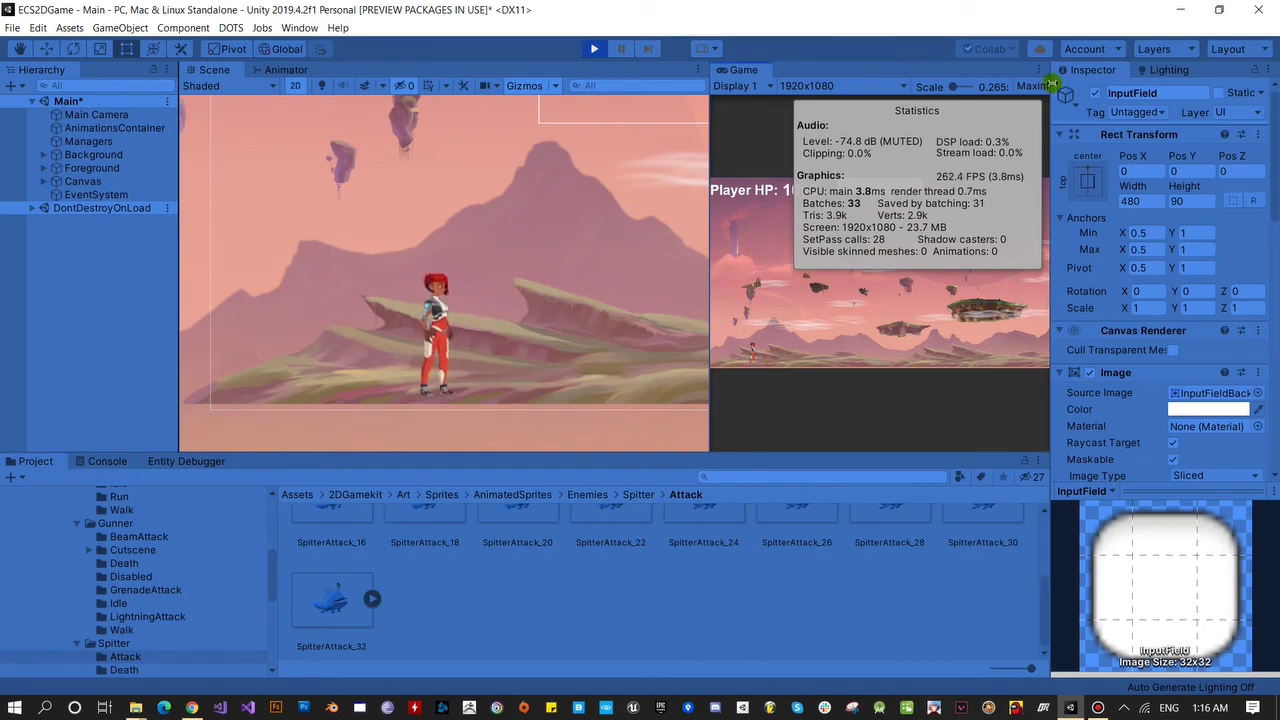
pyautogui.click(890, 370)
pyautogui.click(814, 357)
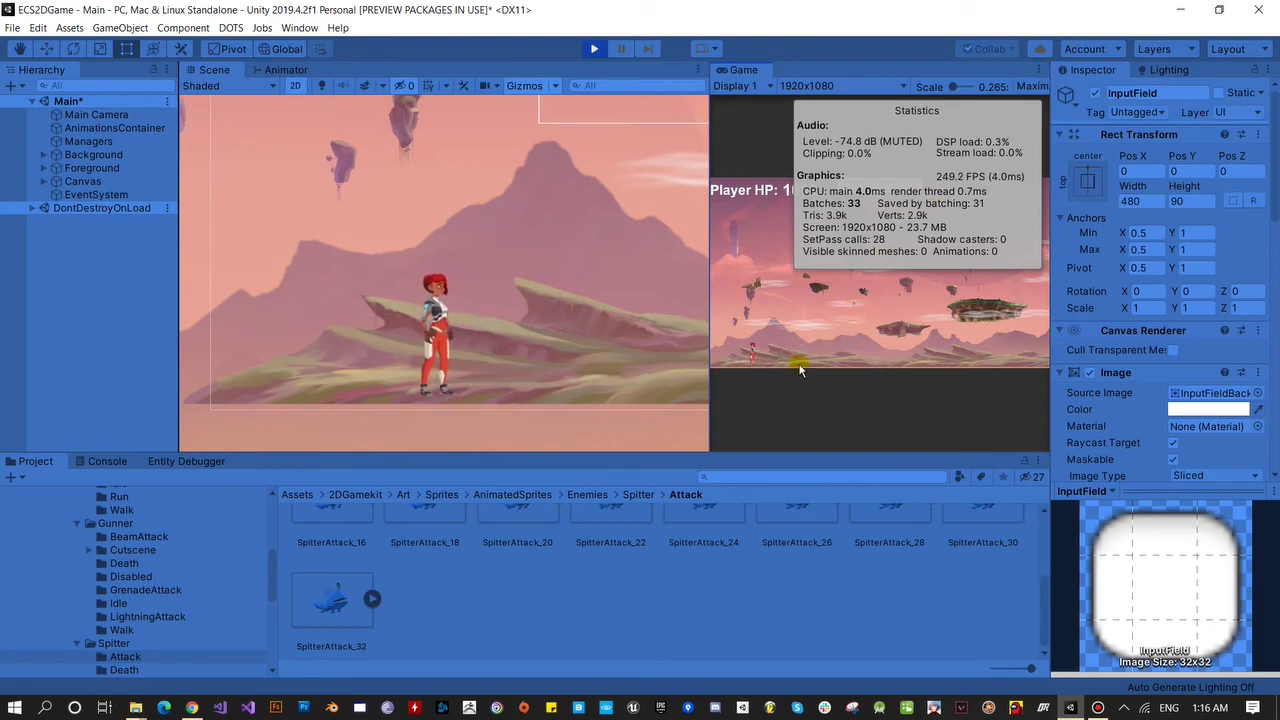
pyautogui.click(752, 308)
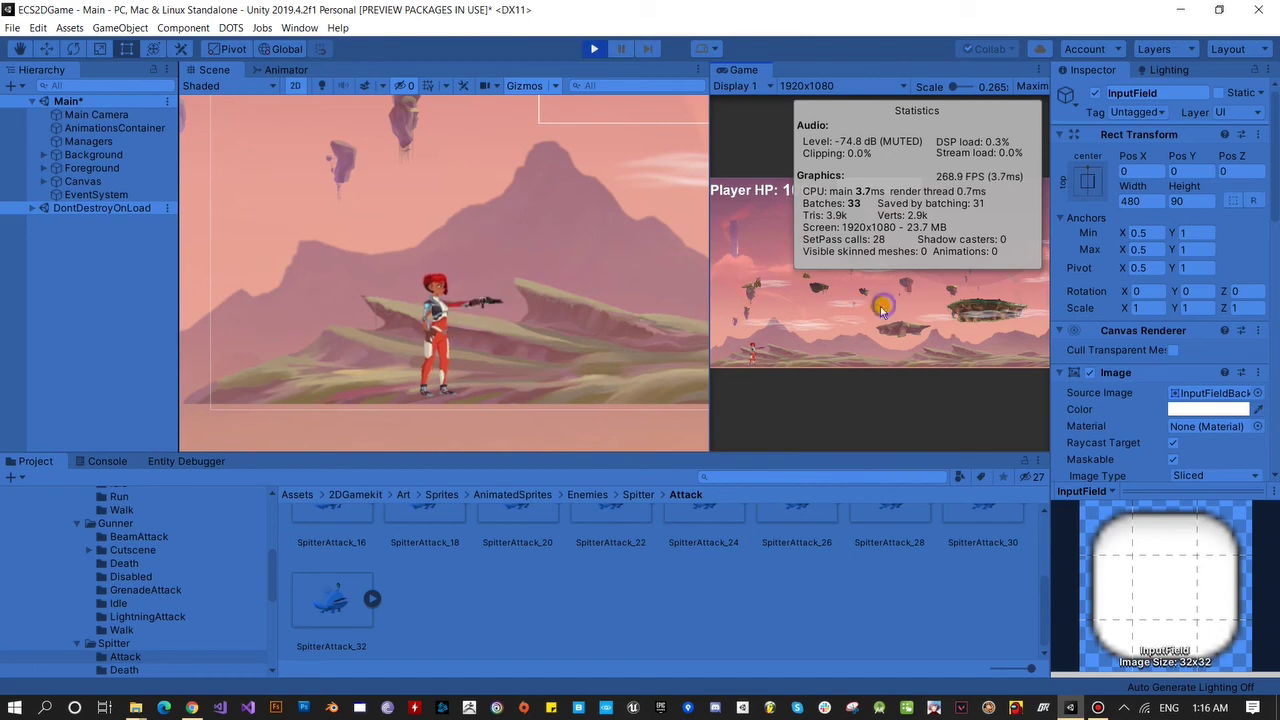
pyautogui.click(1035, 73)
pyautogui.click(1065, 120)
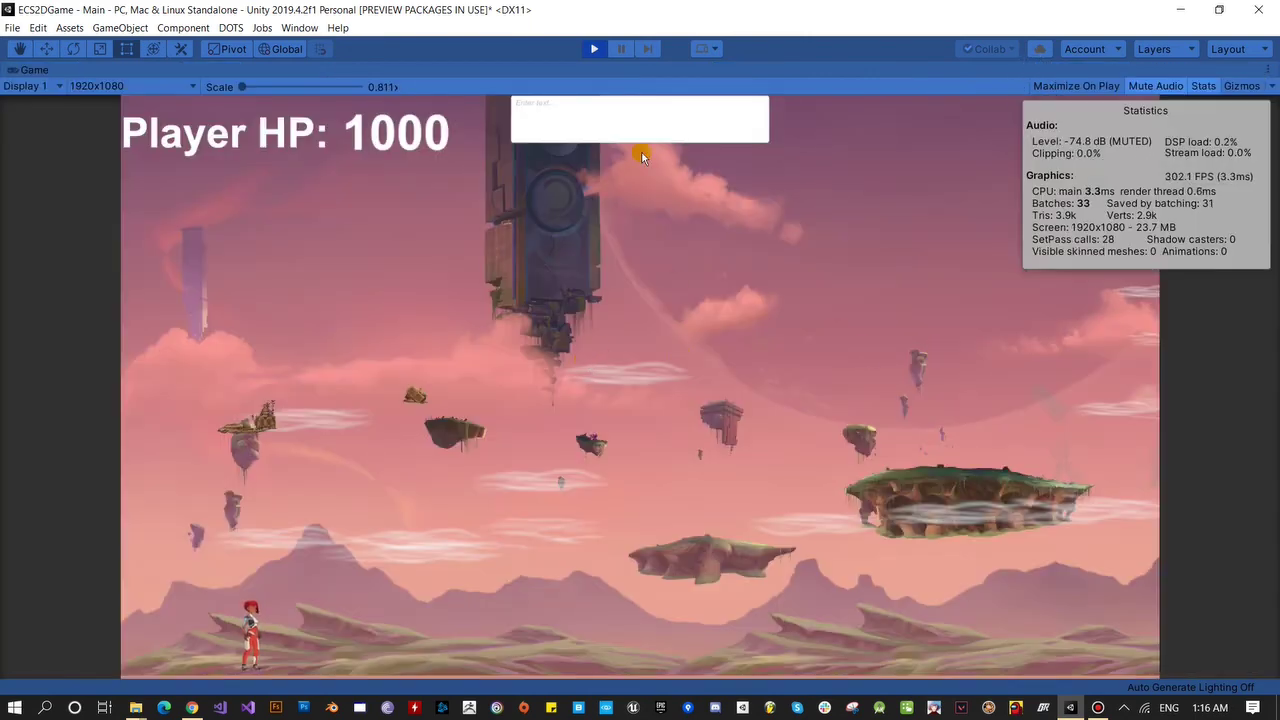
# Spawn one enemy from the entry field and attack the flying drone as HP falls to 998.
pyautogui.click(592, 133)
pyautogui.write('1')
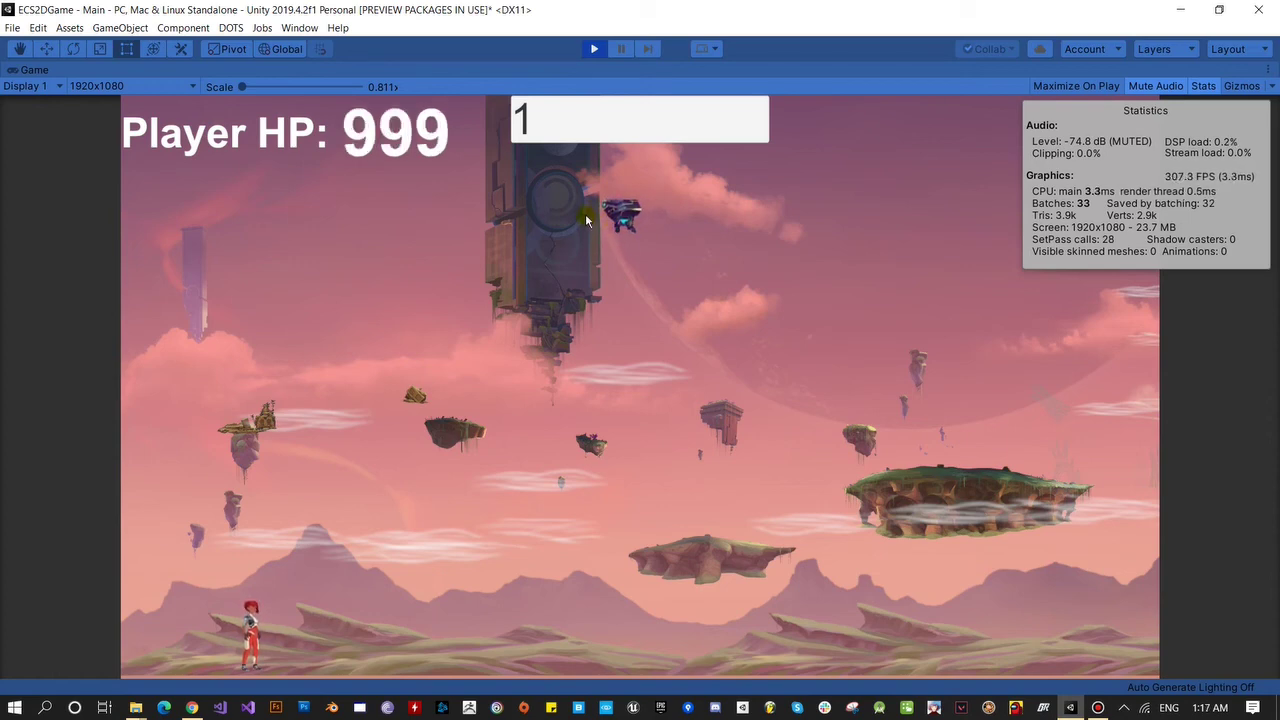
pyautogui.click(443, 408)
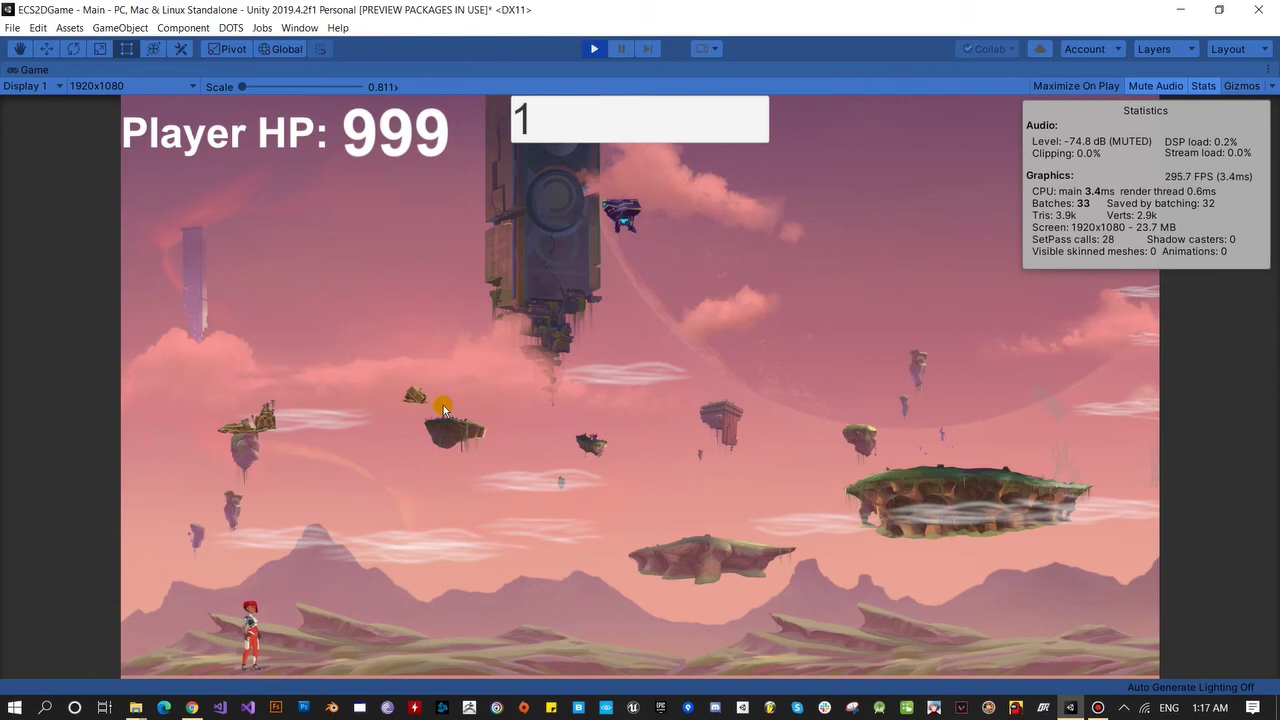
pyautogui.click(626, 193)
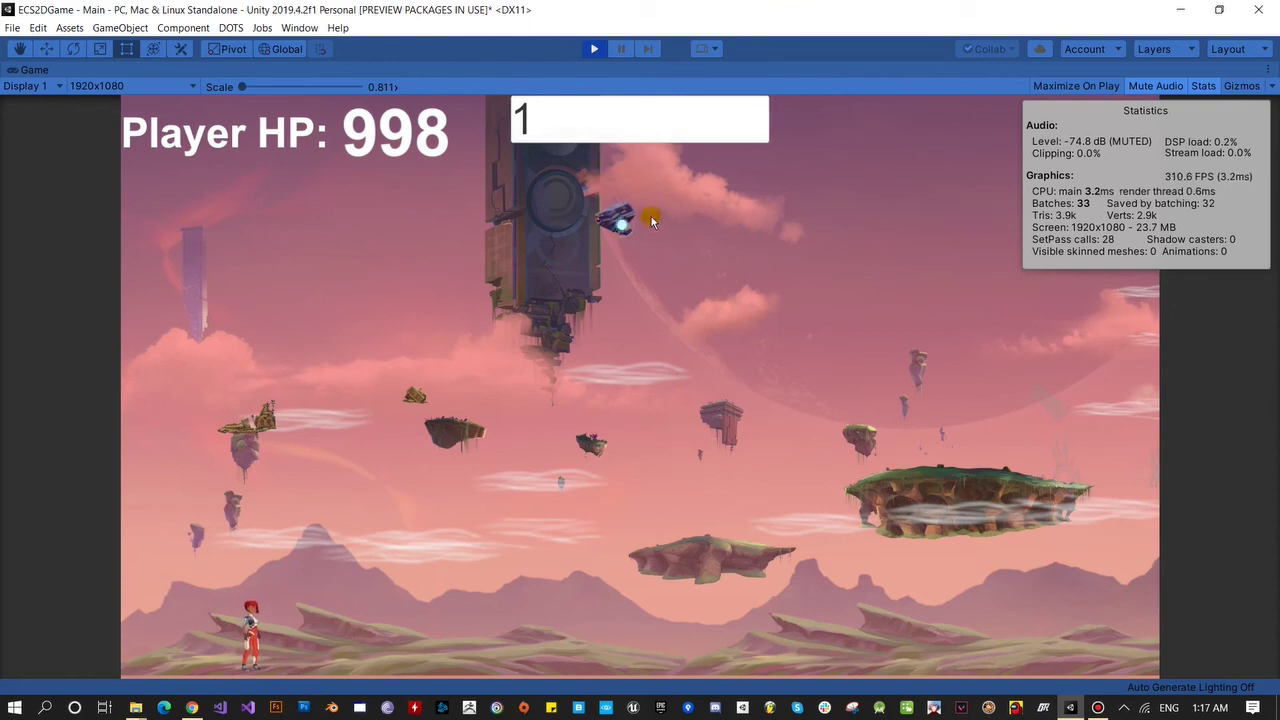
# Select the spawn count 1 in the entry field so it can become 10.
pyautogui.click(611, 130)
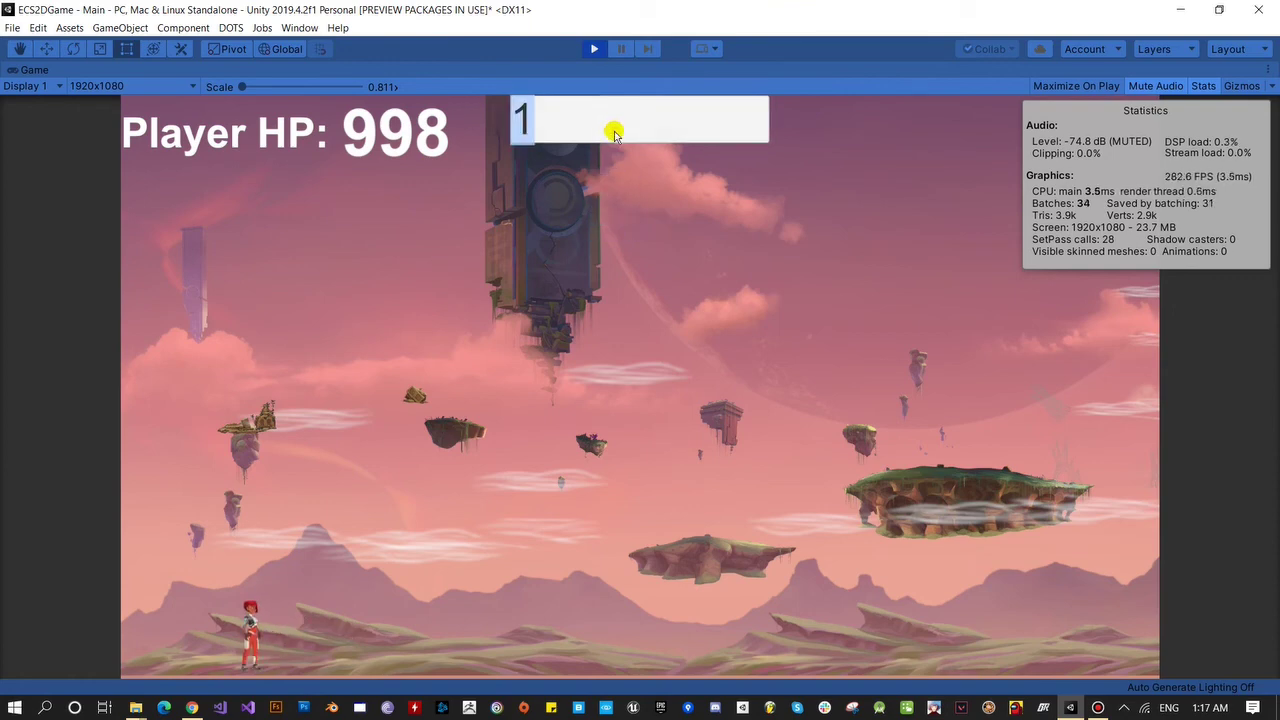
pyautogui.click(614, 133)
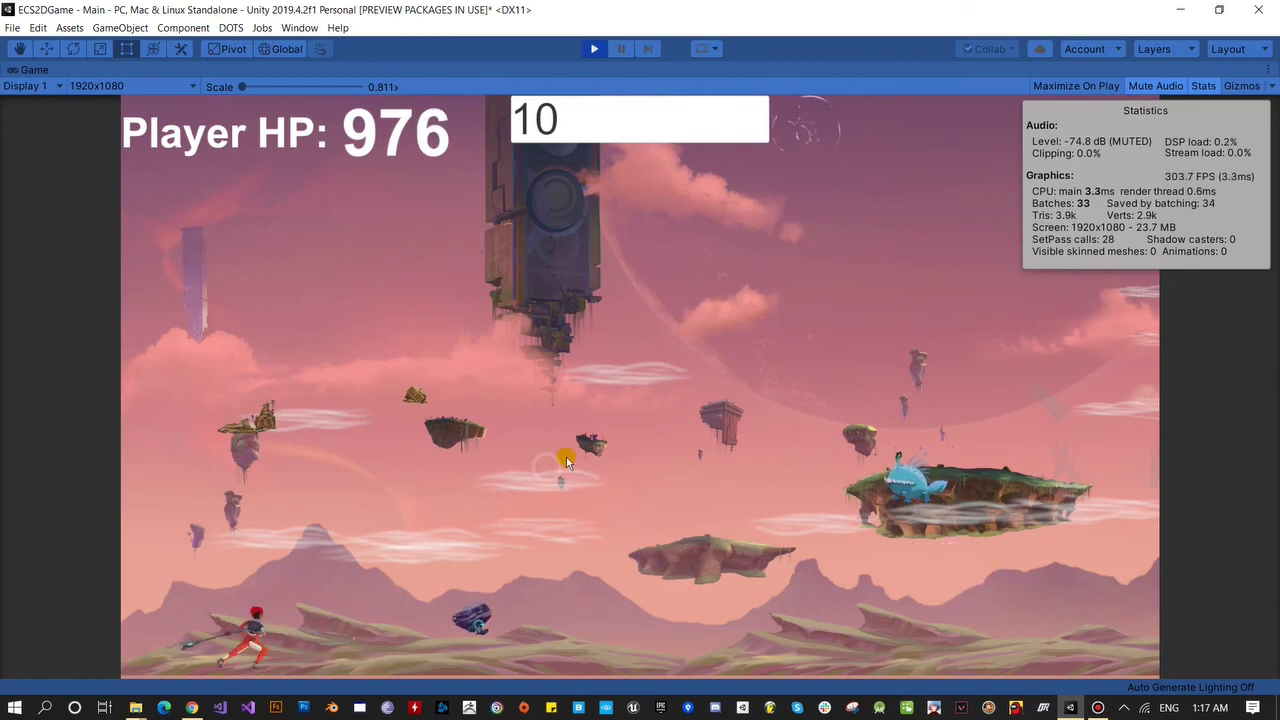
# Replace the spawn count 10 with 20.
pyautogui.click(599, 132)
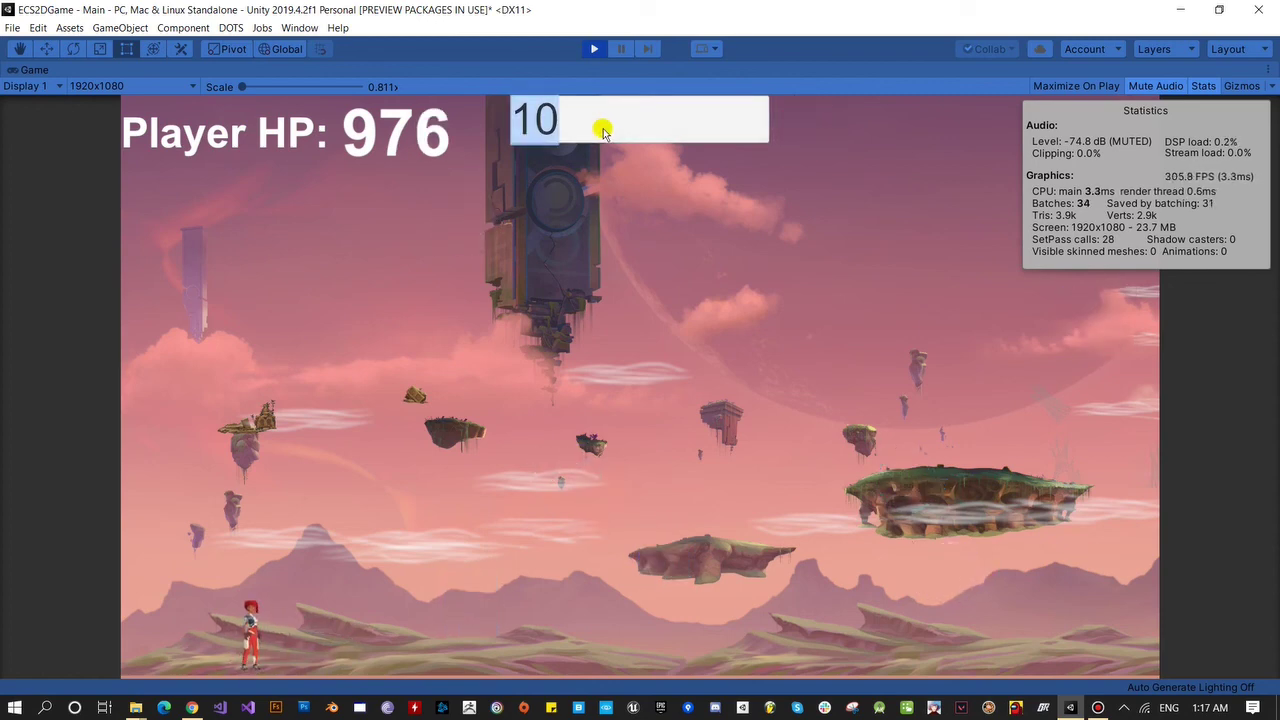
pyautogui.click(603, 131)
pyautogui.press('BackSpace')
pyautogui.press('BackSpace')
pyautogui.write('20')
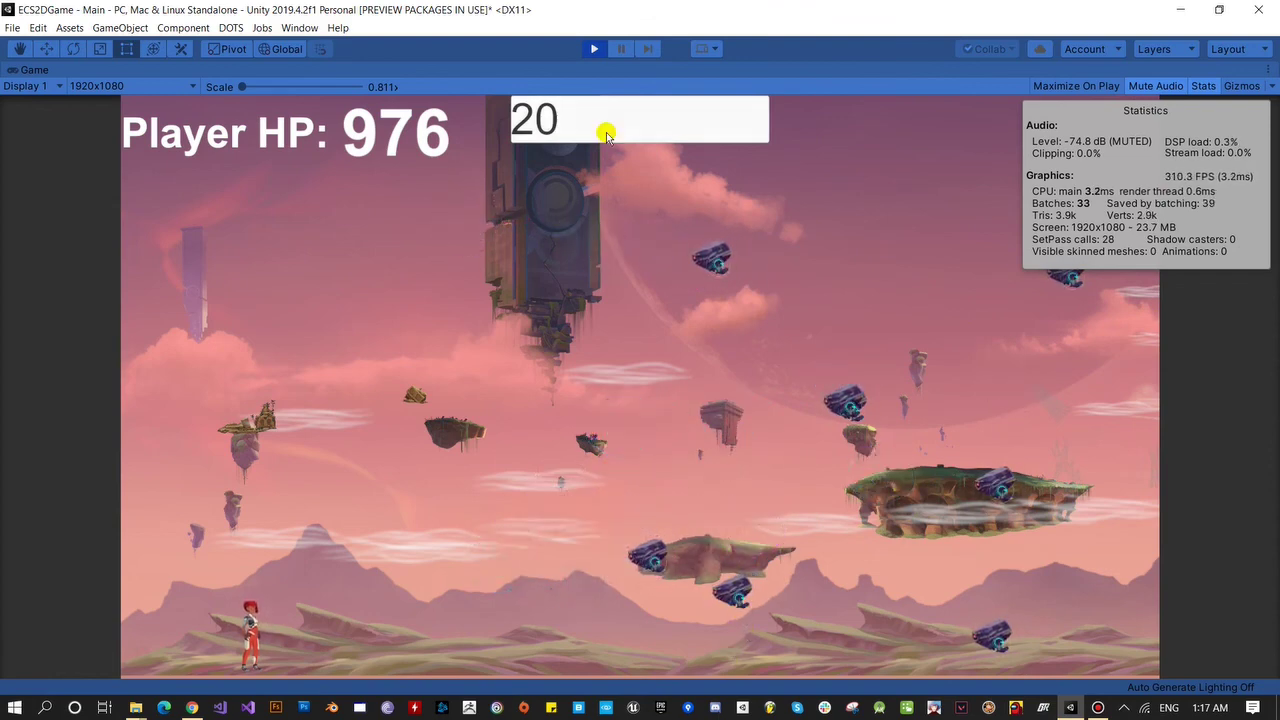
# Change the spawn count to 100 to launch a larger swarm, then reselect it.
pyautogui.click(566, 128)
pyautogui.write('1')
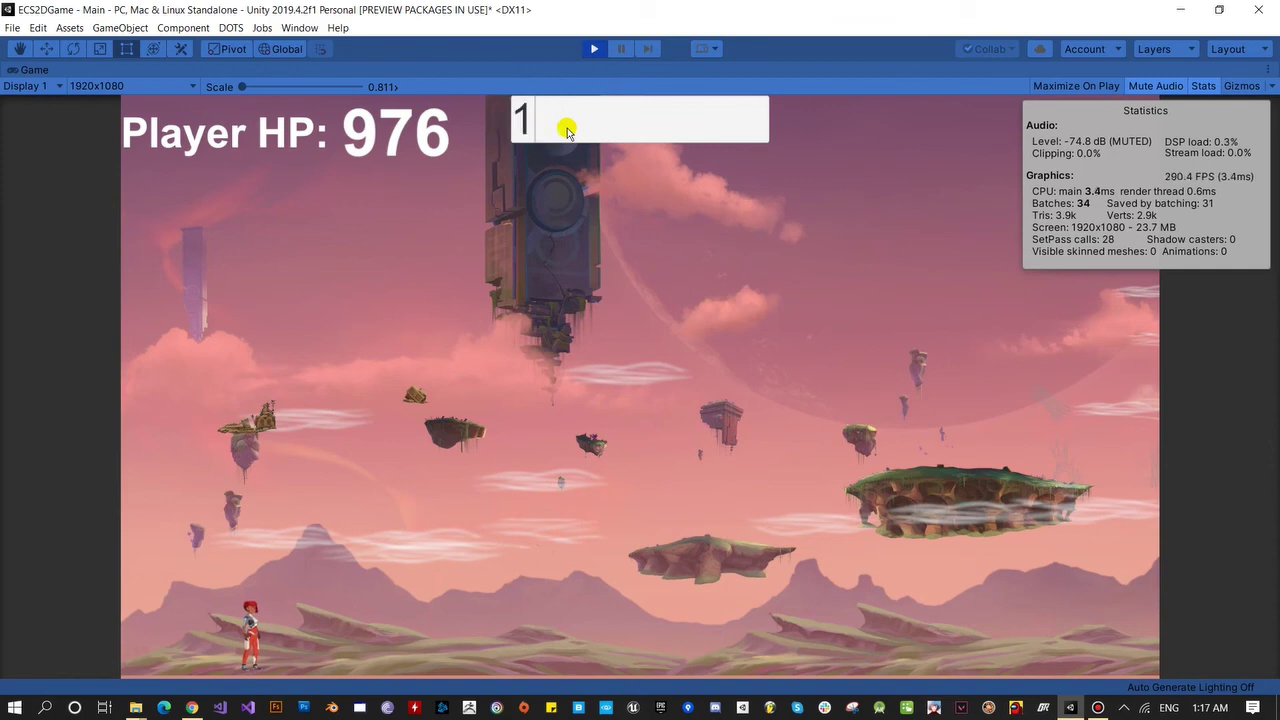
pyautogui.write('00')
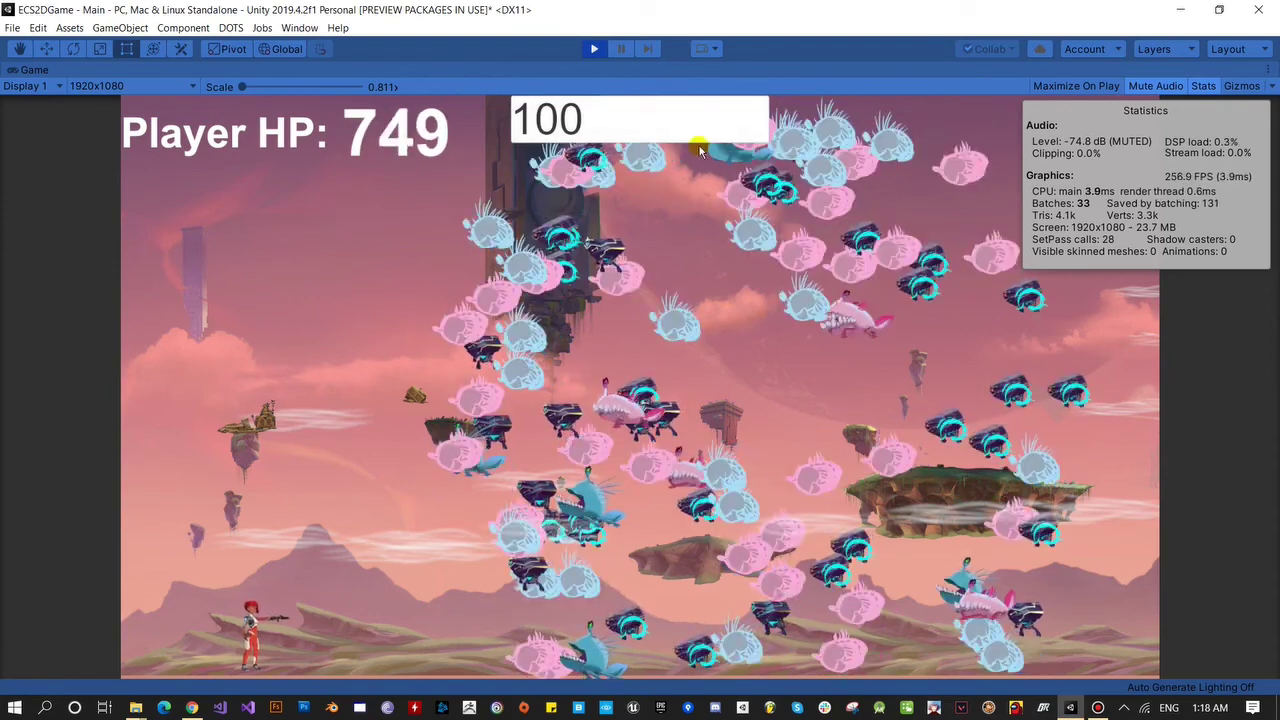
pyautogui.click(656, 143)
# Raise the spawn count to 1000, then to 5000, in the entry field.
pyautogui.write('10')
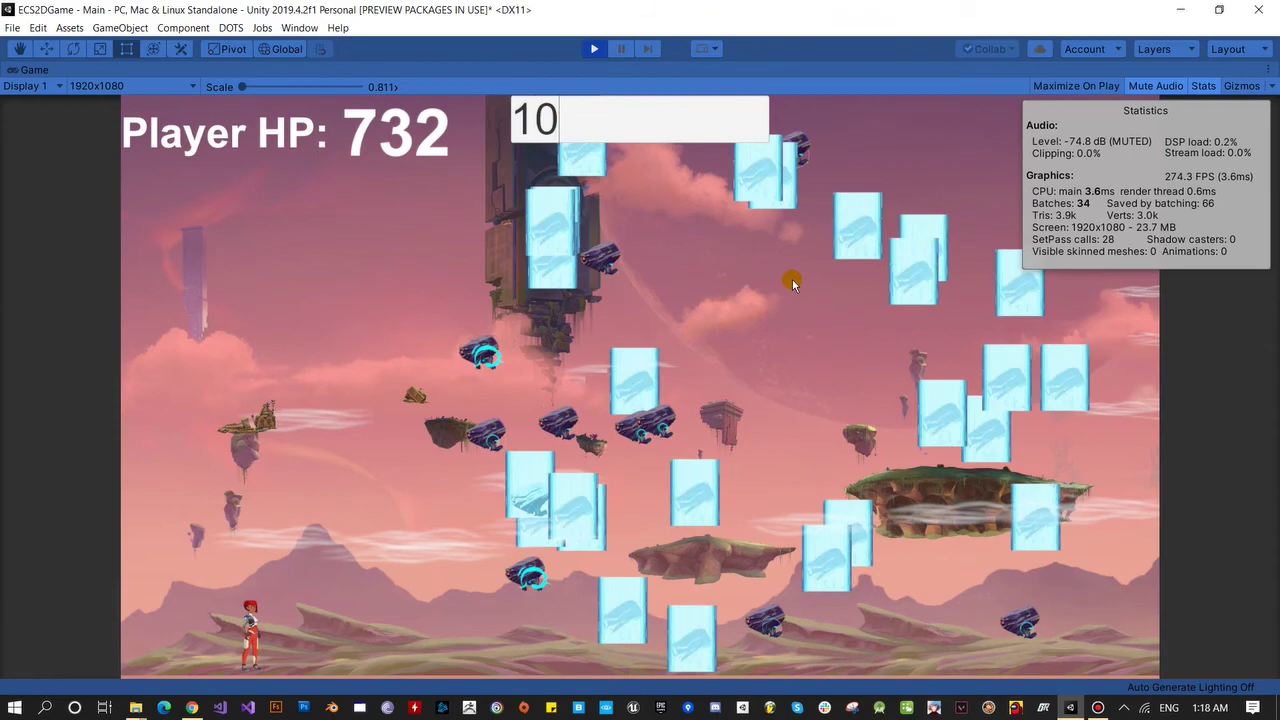
pyautogui.write('00')
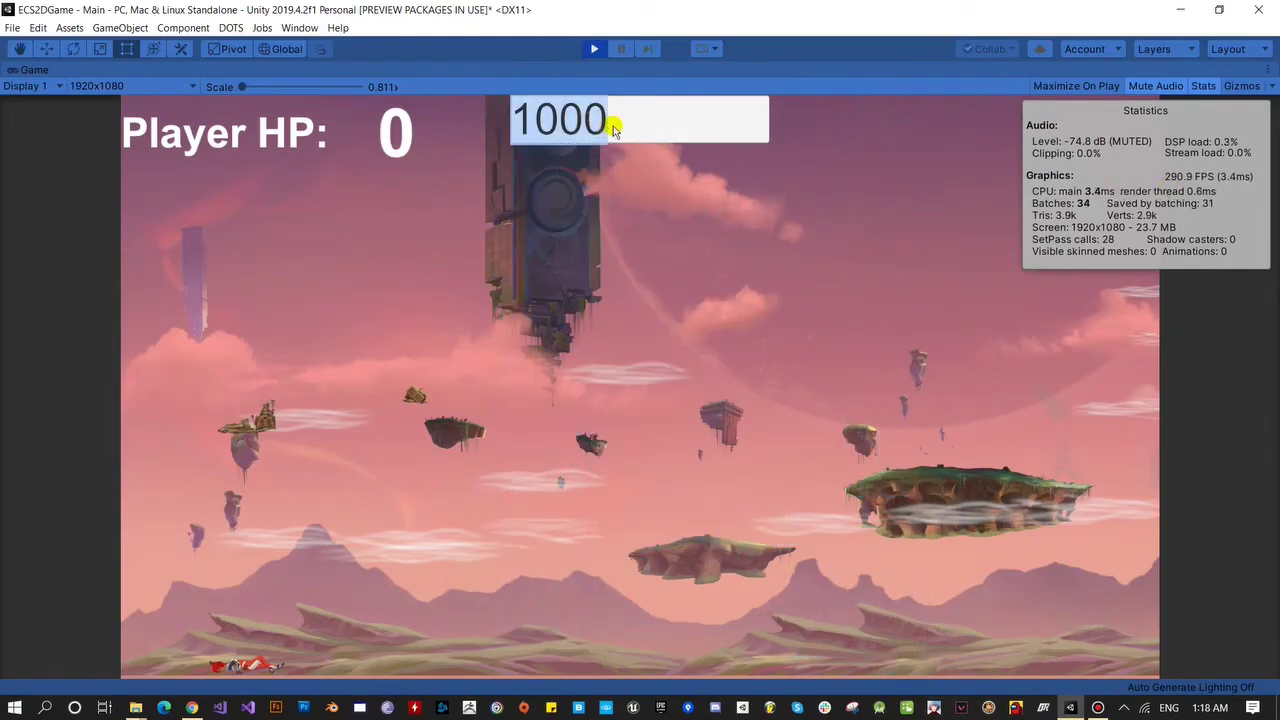
pyautogui.write('500')
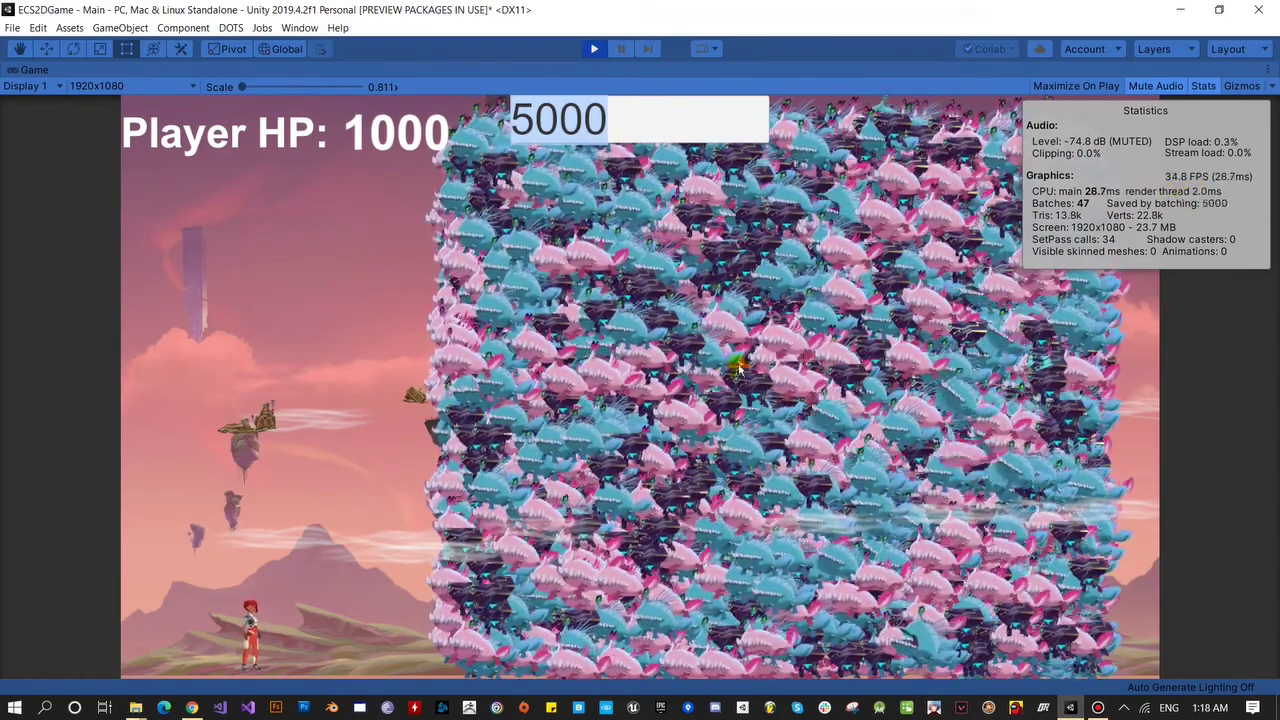
# Commit the 5000 wave so it freezes and clears, then enter 10000 as the count.
pyautogui.click(724, 366)
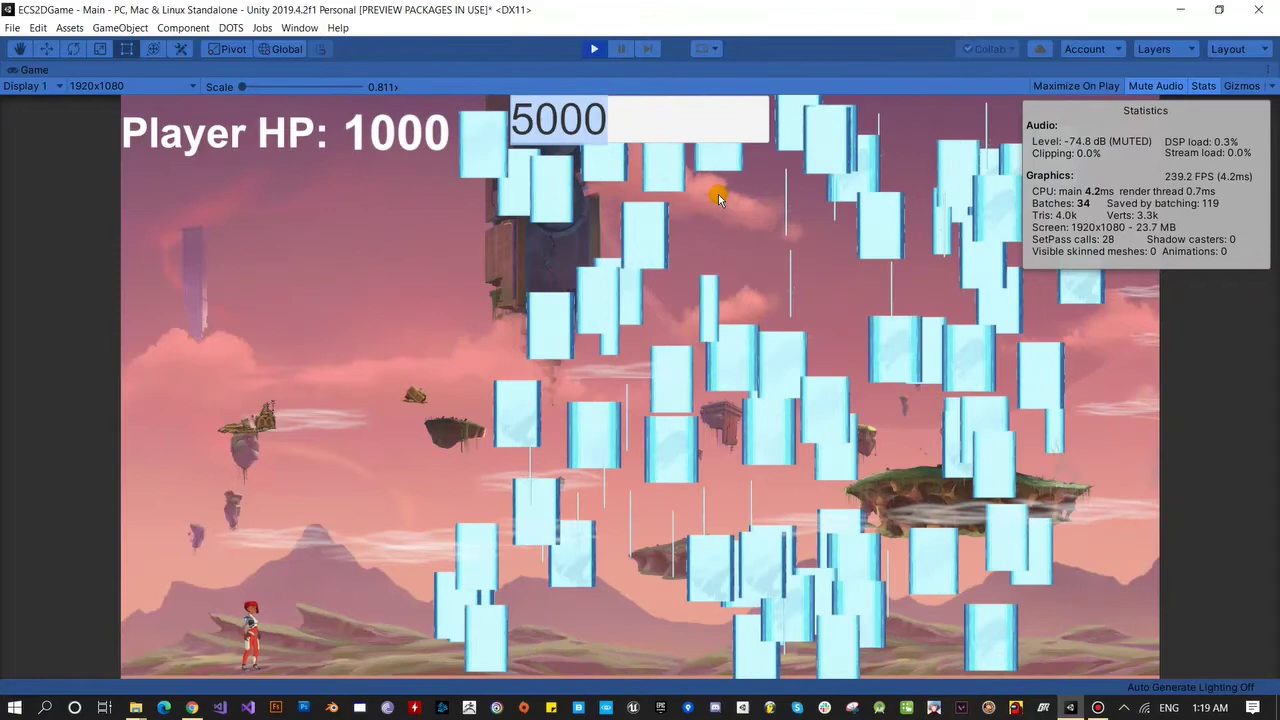
pyautogui.write('1000')
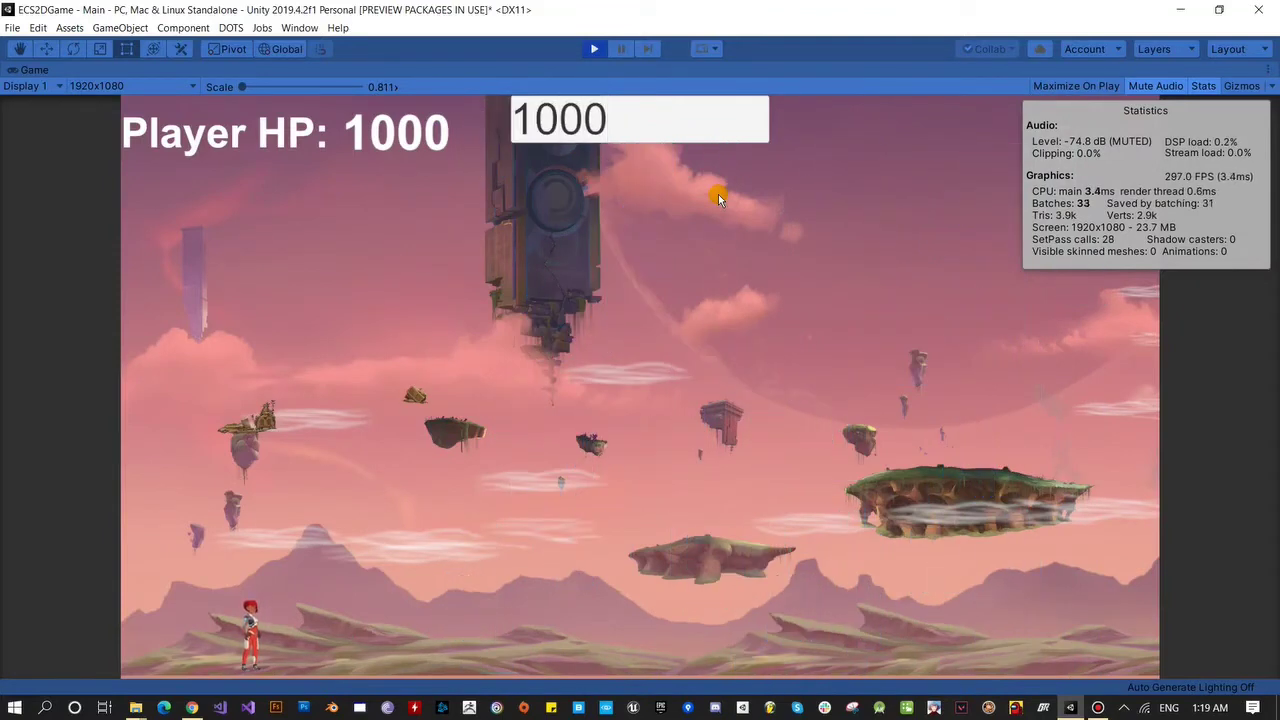
pyautogui.write('0')
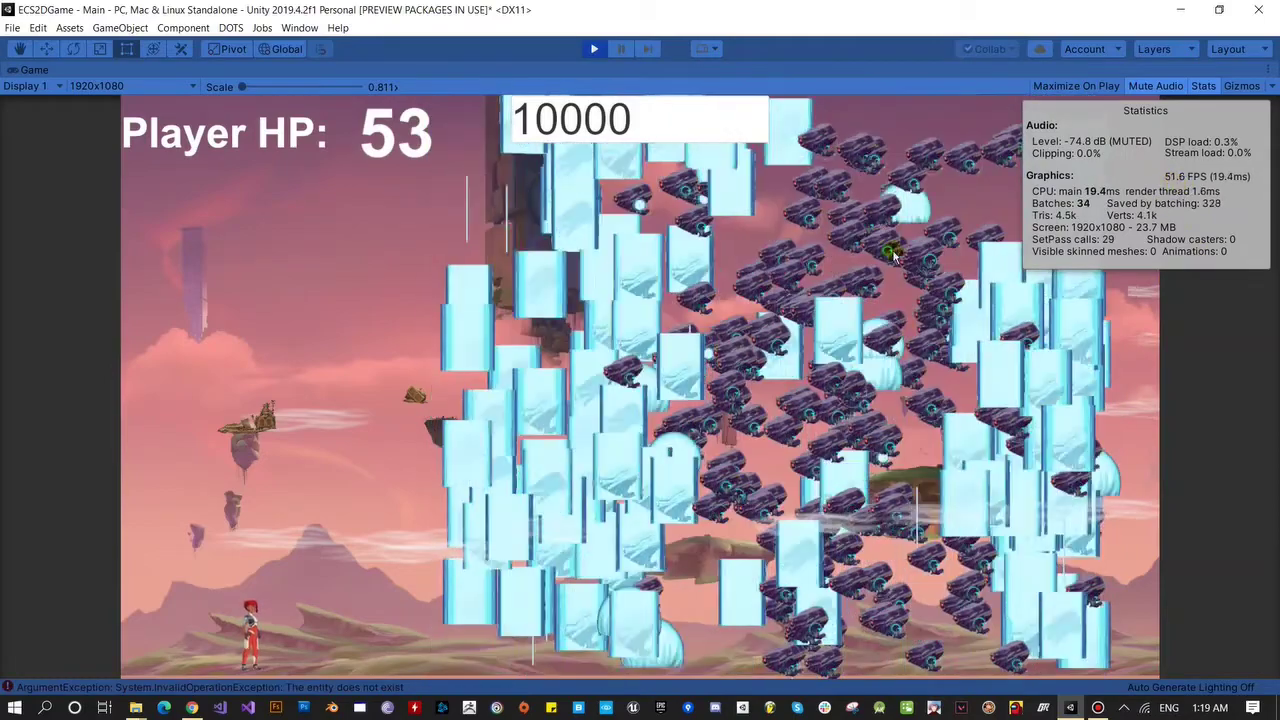
# Select the 10000 spawn count while the swarm drives Player HP to 0.
pyautogui.click(655, 126)
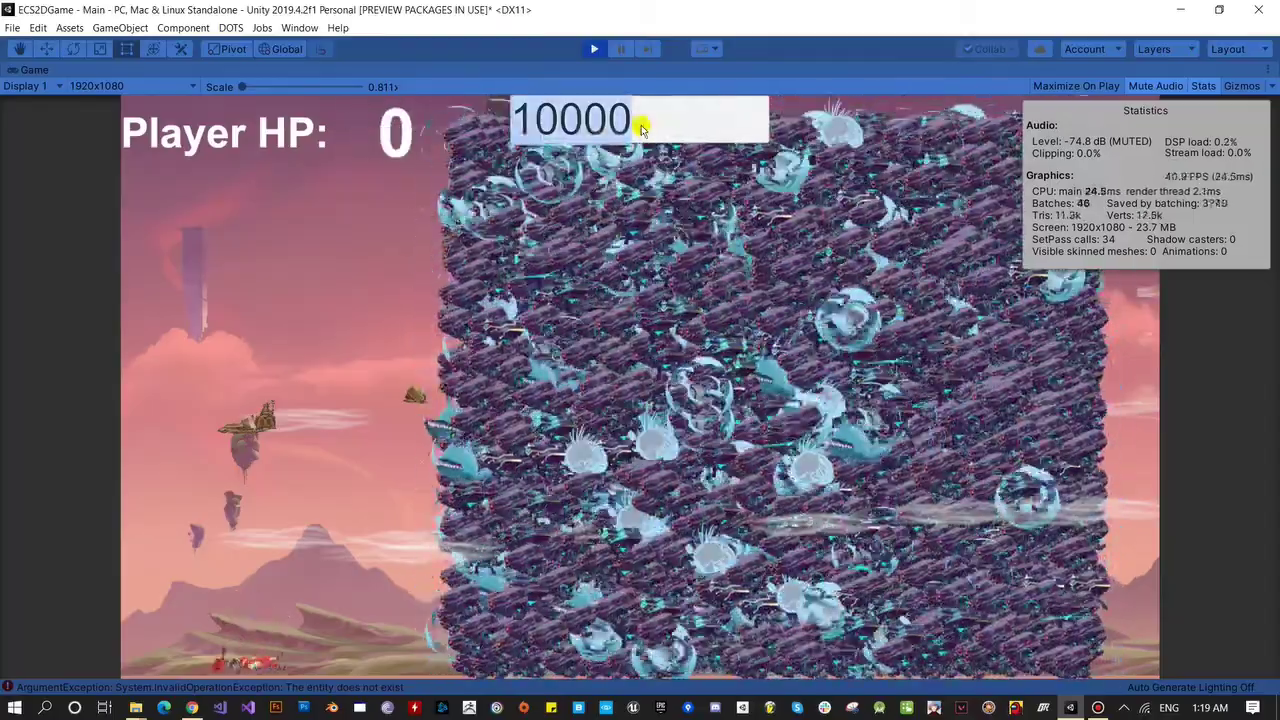
# Clear the entry field and set the spawn count to 5000.
pyautogui.press('BackSpace')
pyautogui.press('BackSpace')
pyautogui.press('BackSpace')
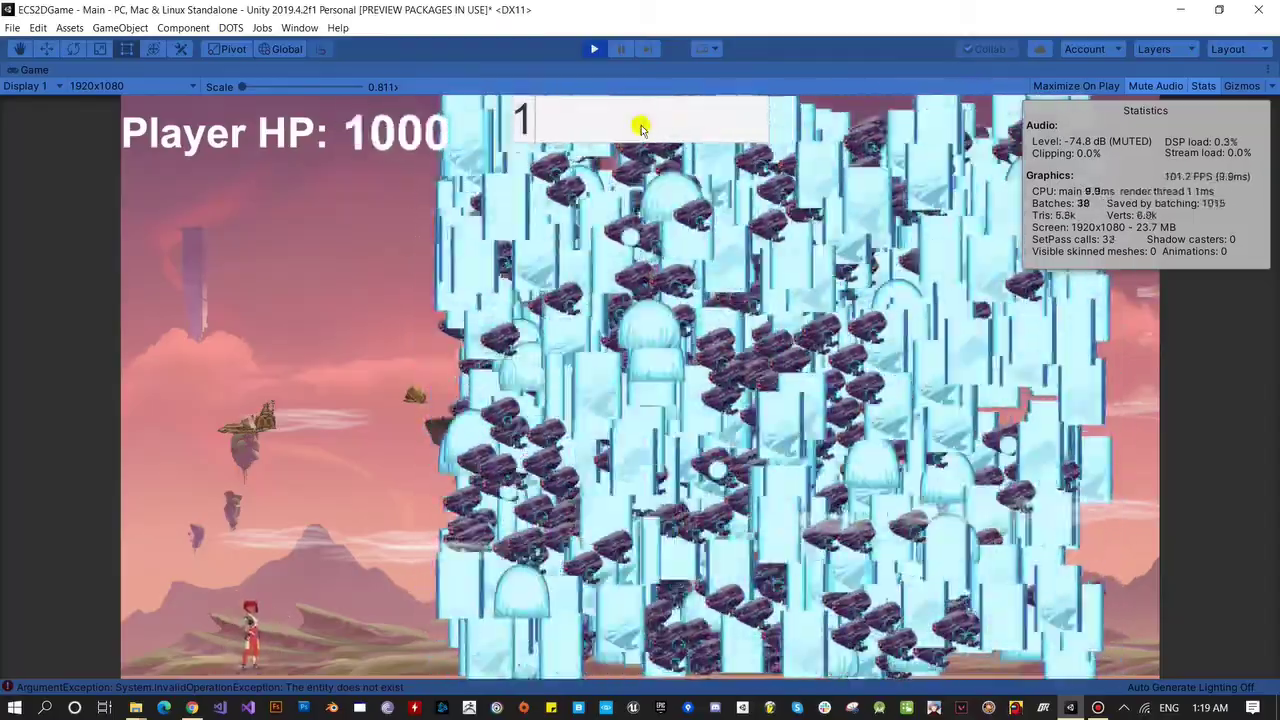
pyautogui.press('BackSpace')
pyautogui.write('5000')
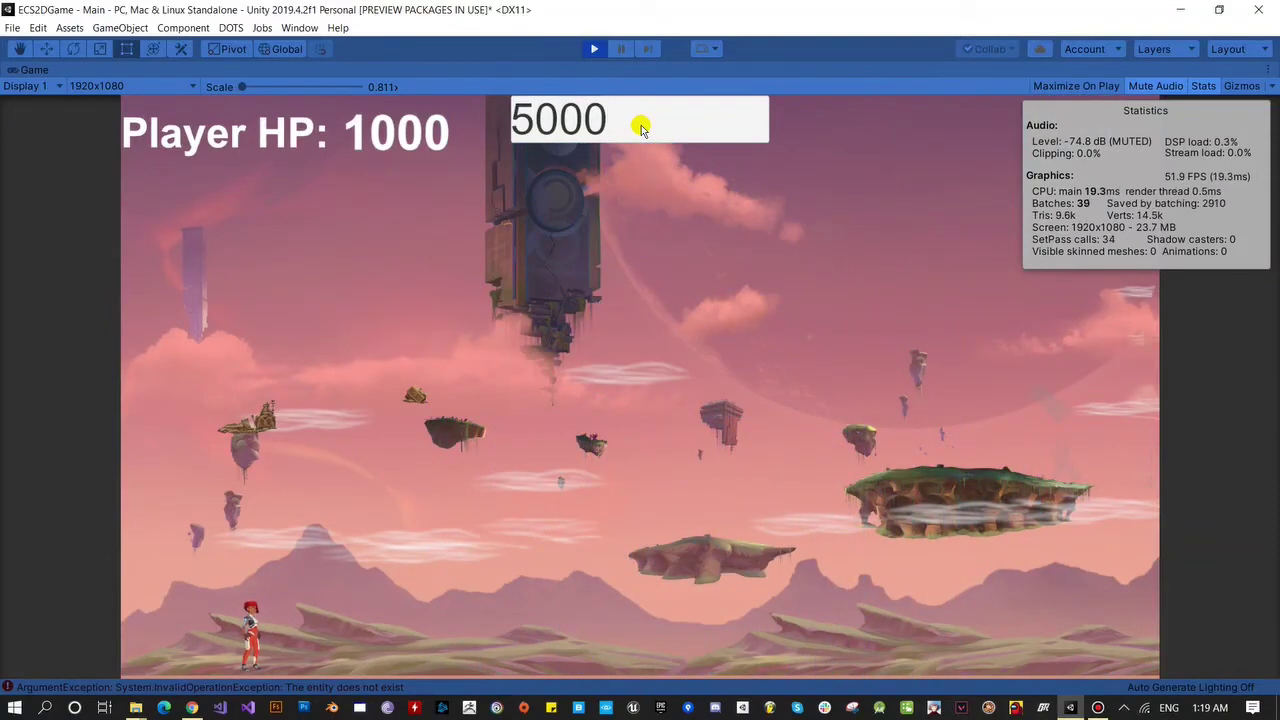
# Replace the count with 500 and commit it to launch a smaller swarm.
pyautogui.click(645, 127)
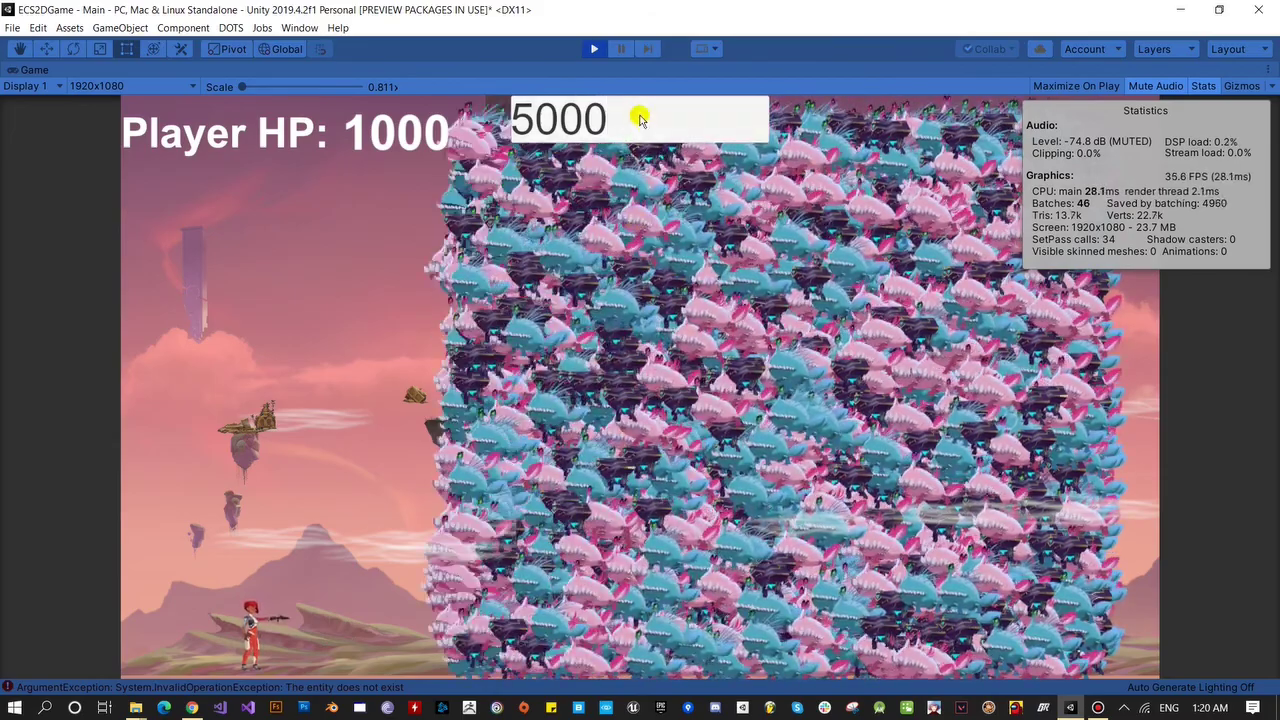
pyautogui.click(655, 118)
pyautogui.press('BackSpace')
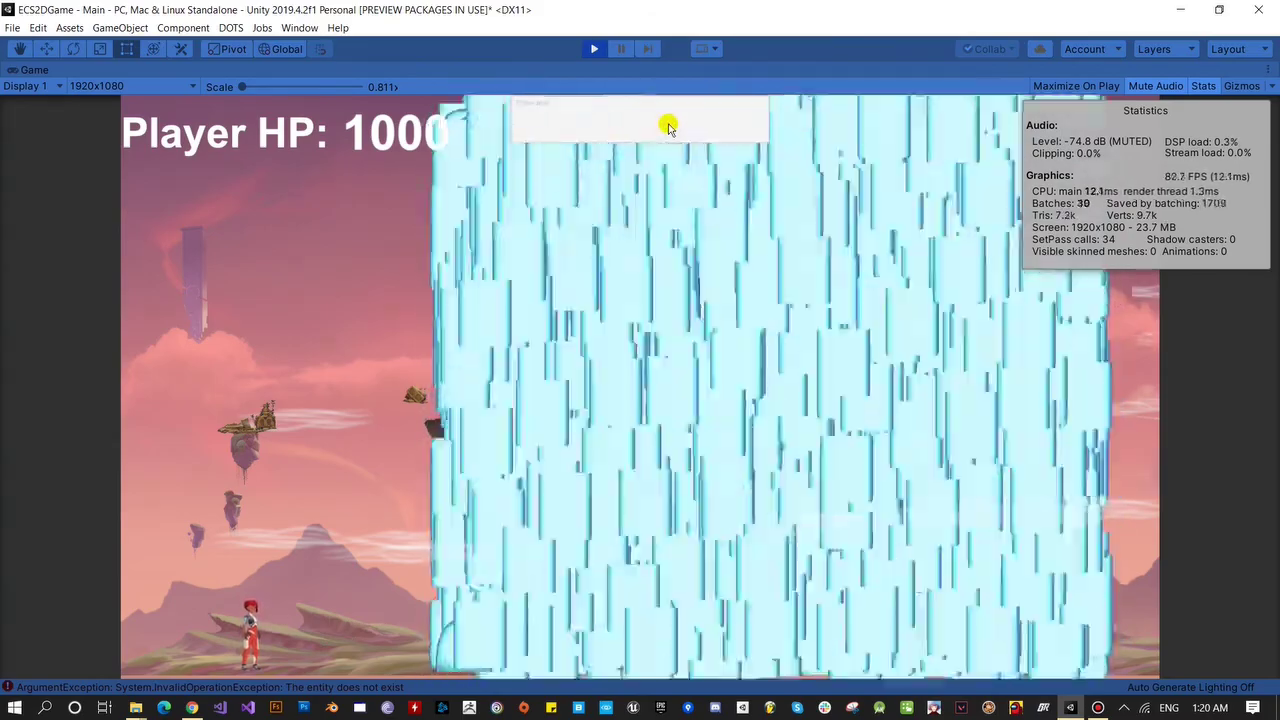
pyautogui.write('500')
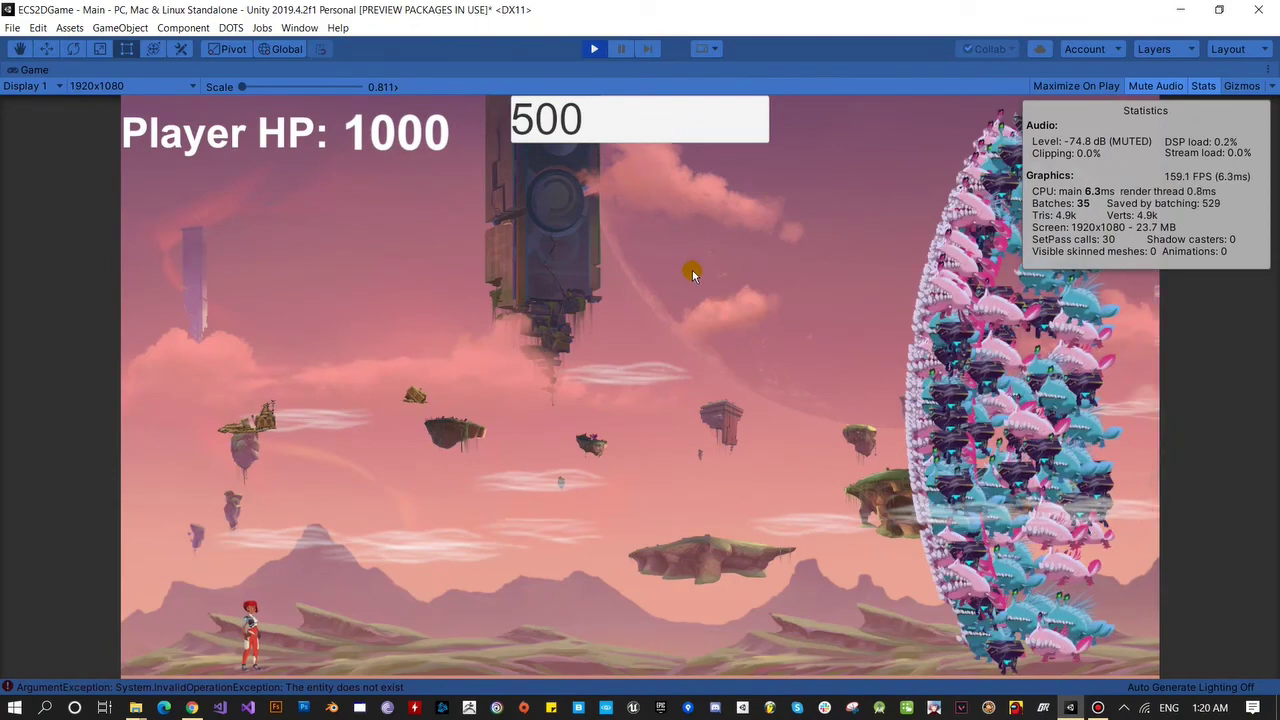
pyautogui.click(603, 133)
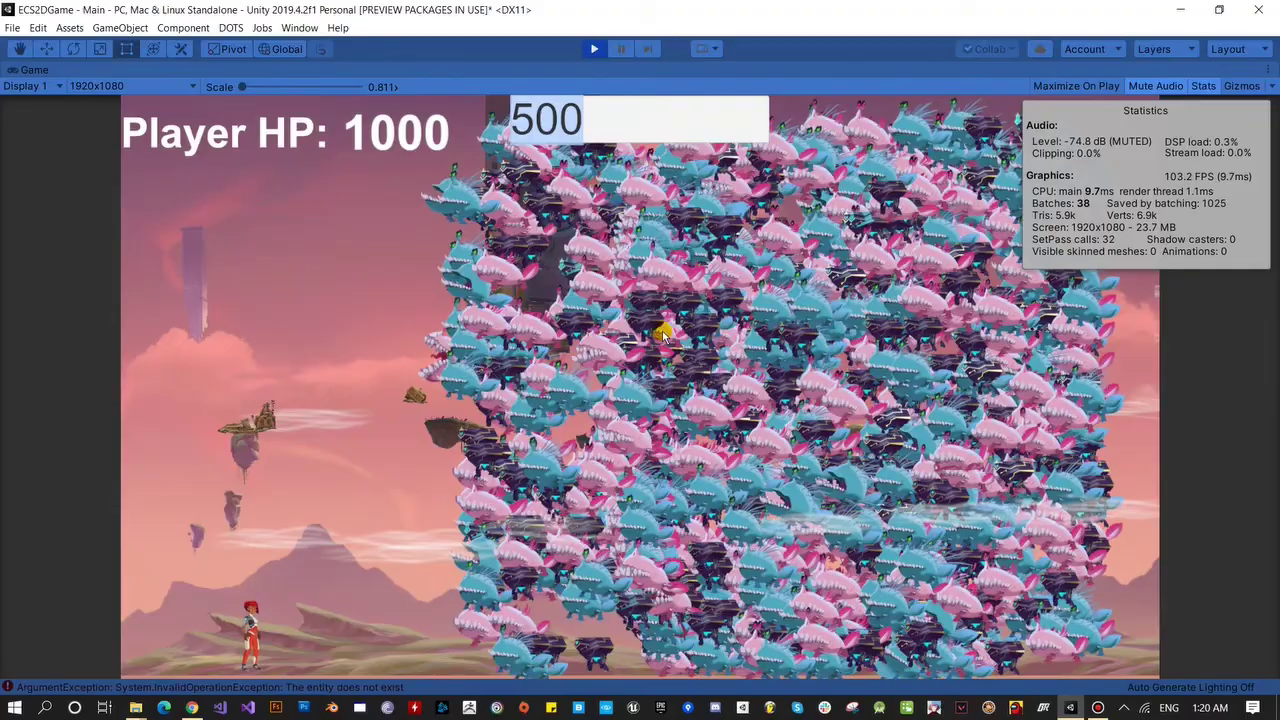
pyautogui.click(745, 330)
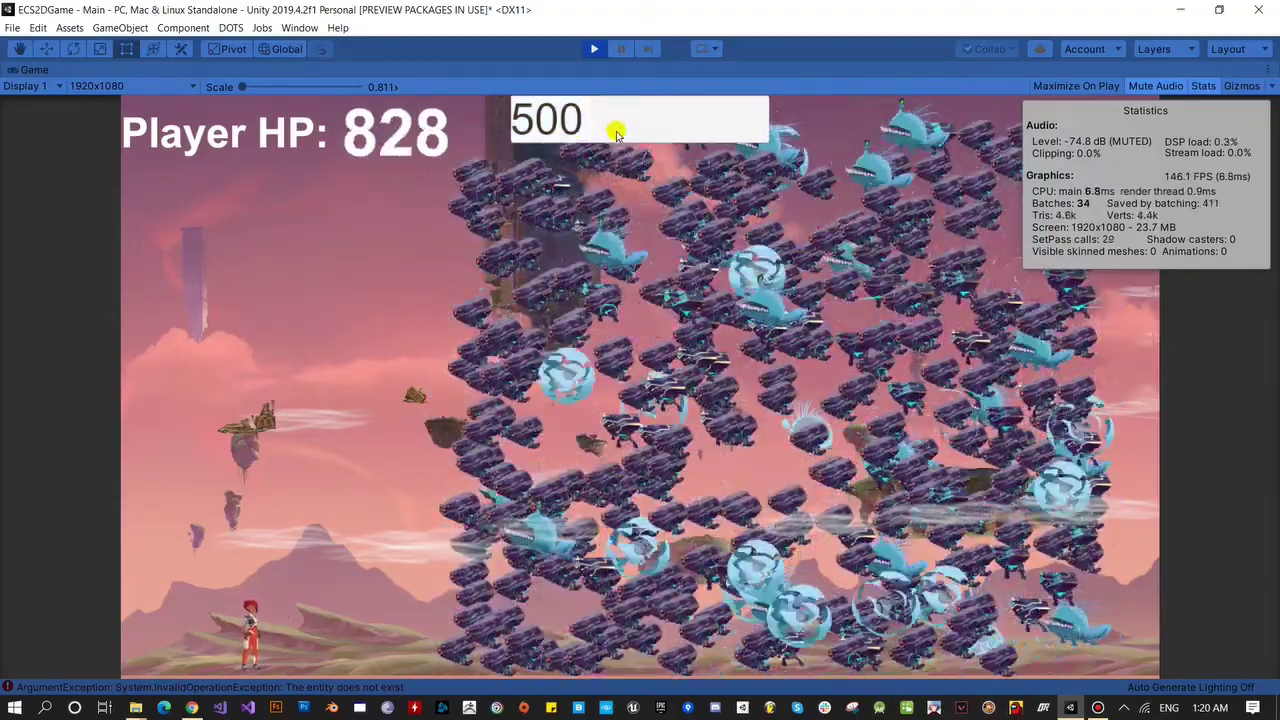
# Select the 500 in the spawn-count field for replacement with 10000.
pyautogui.doubleClick(610, 127)
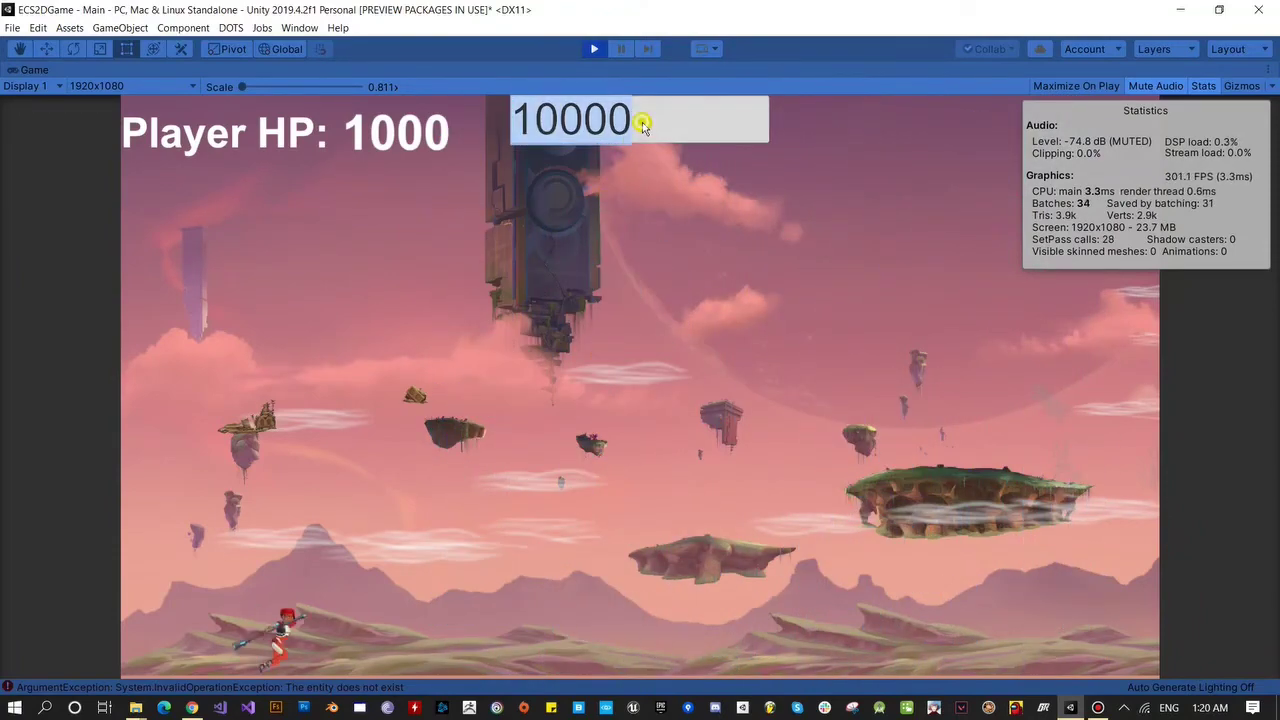
# Attack in the Game view as the 10,000-enemy wall overruns the player.
pyautogui.click(715, 316)
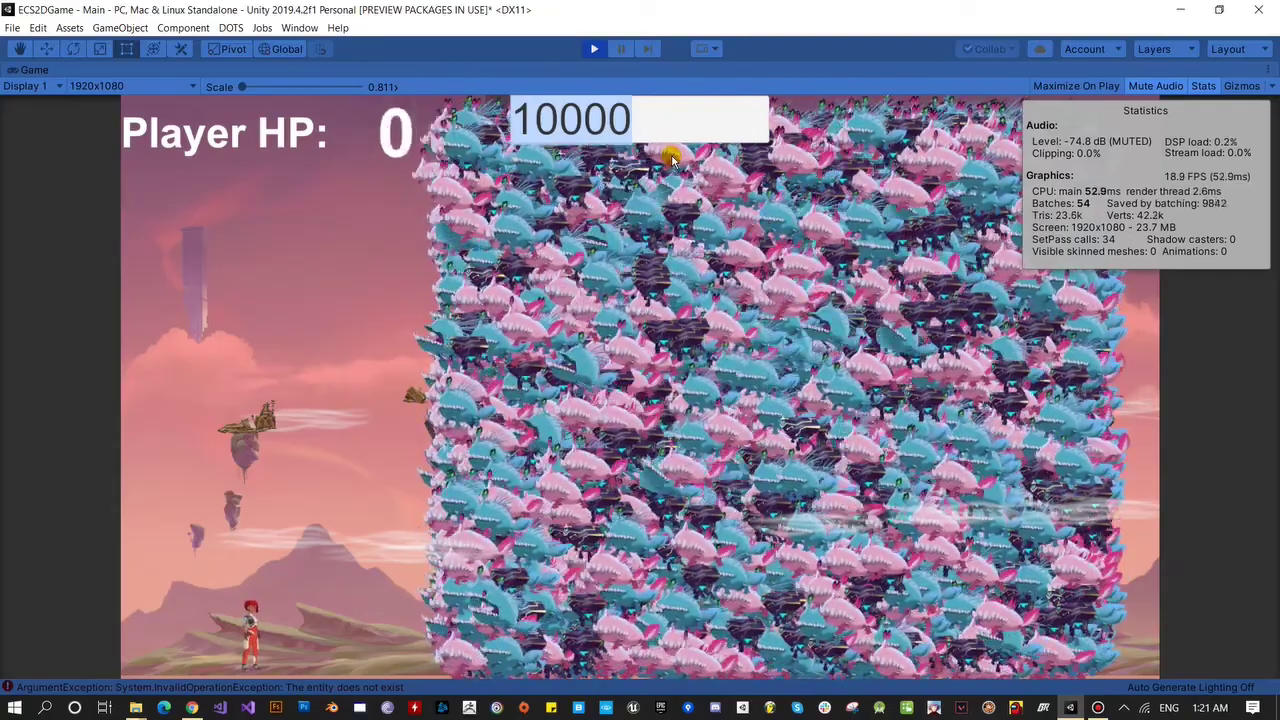
# Enter 500 as the enemy spawn count while the 10,000-enemy wave persists.
pyautogui.write('500')
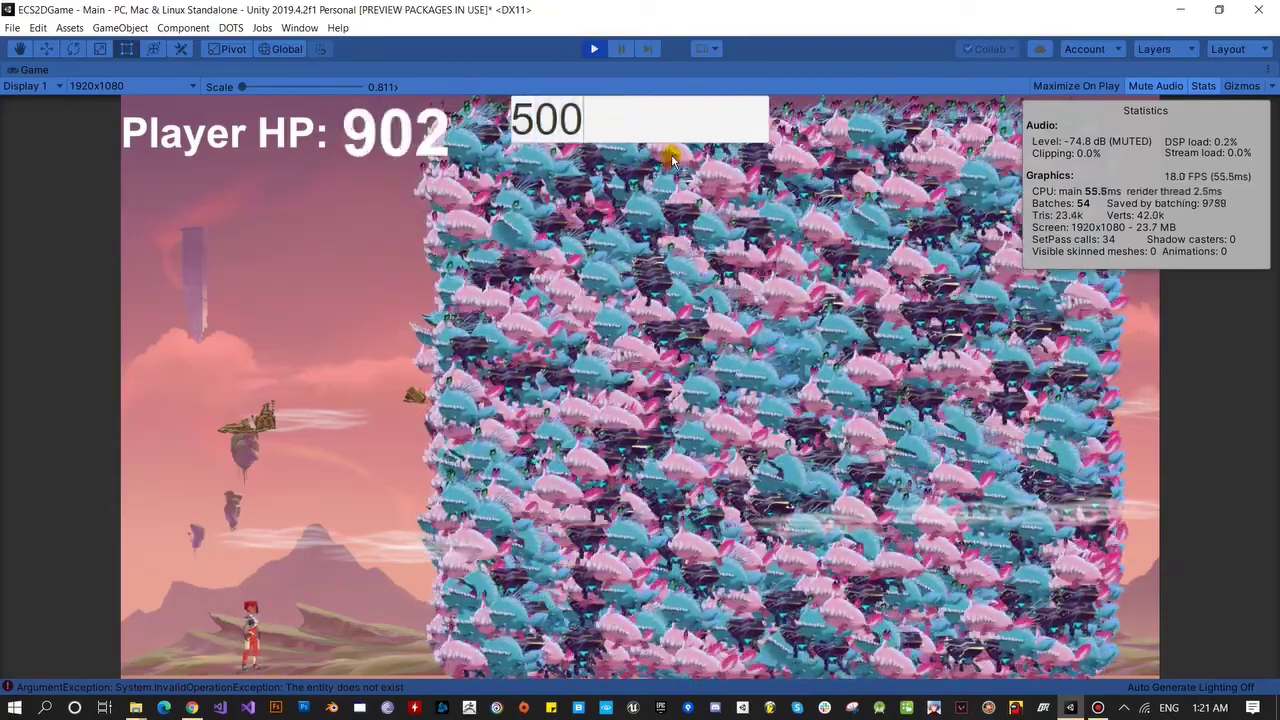